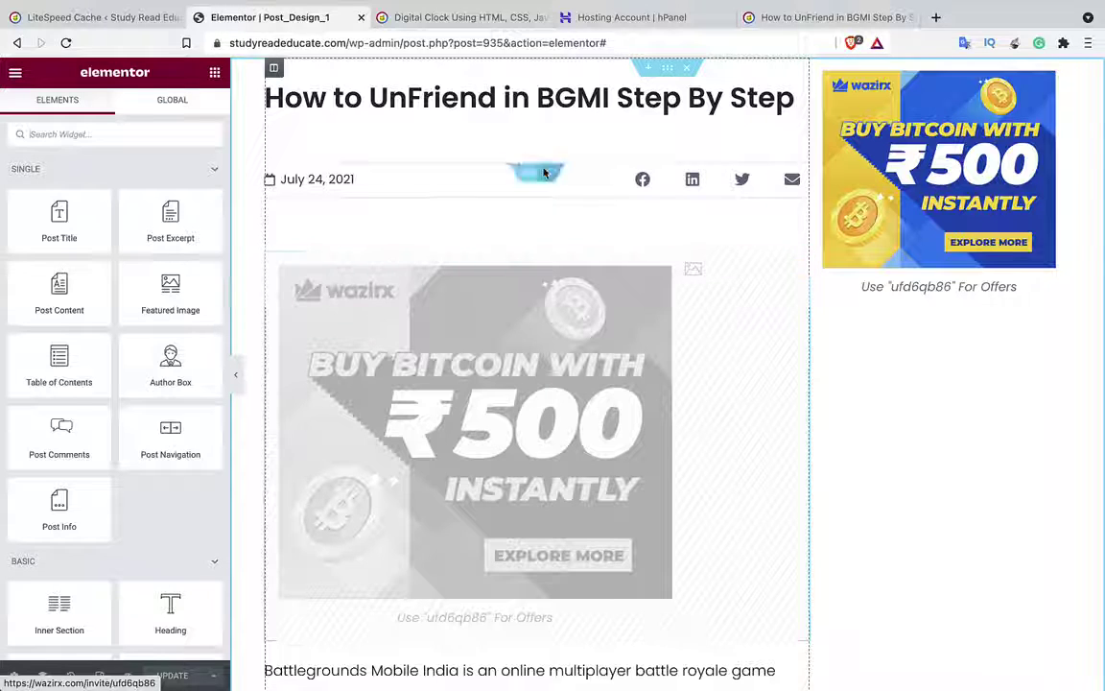
# Step: Switch to the live 'How to UnFriend in BGMI Step By Step' post tab
pyautogui.click(830, 21)
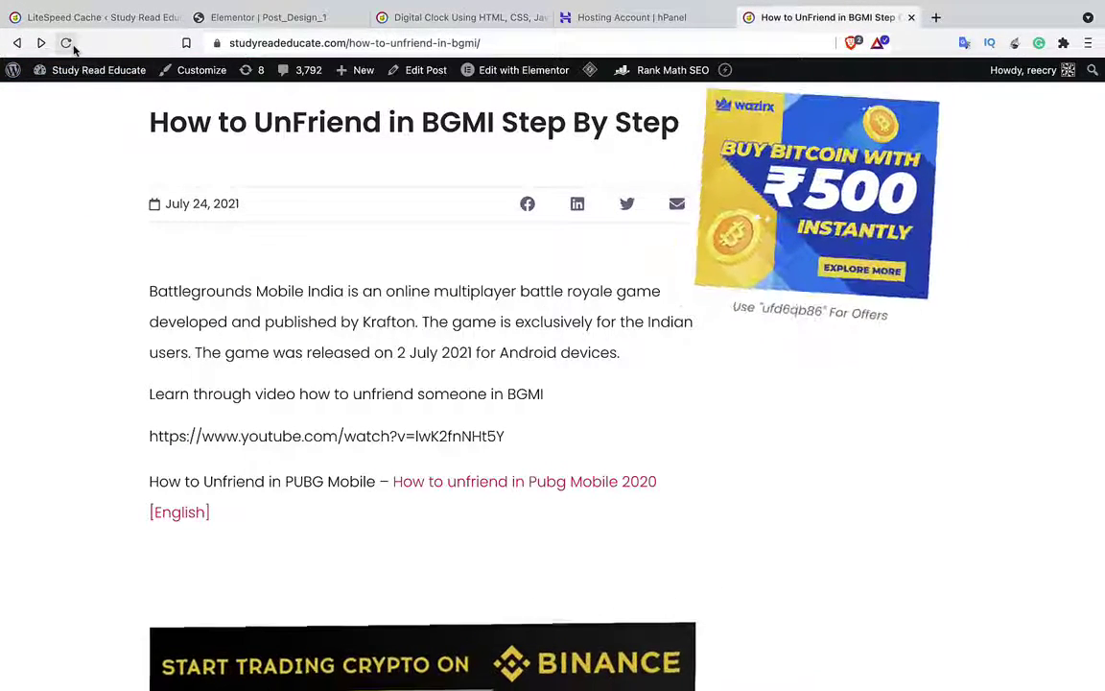
# Step: Scroll through the live BGMI post, then move over to the macOS desktop space
pyautogui.scroll(-15, 107, 407)
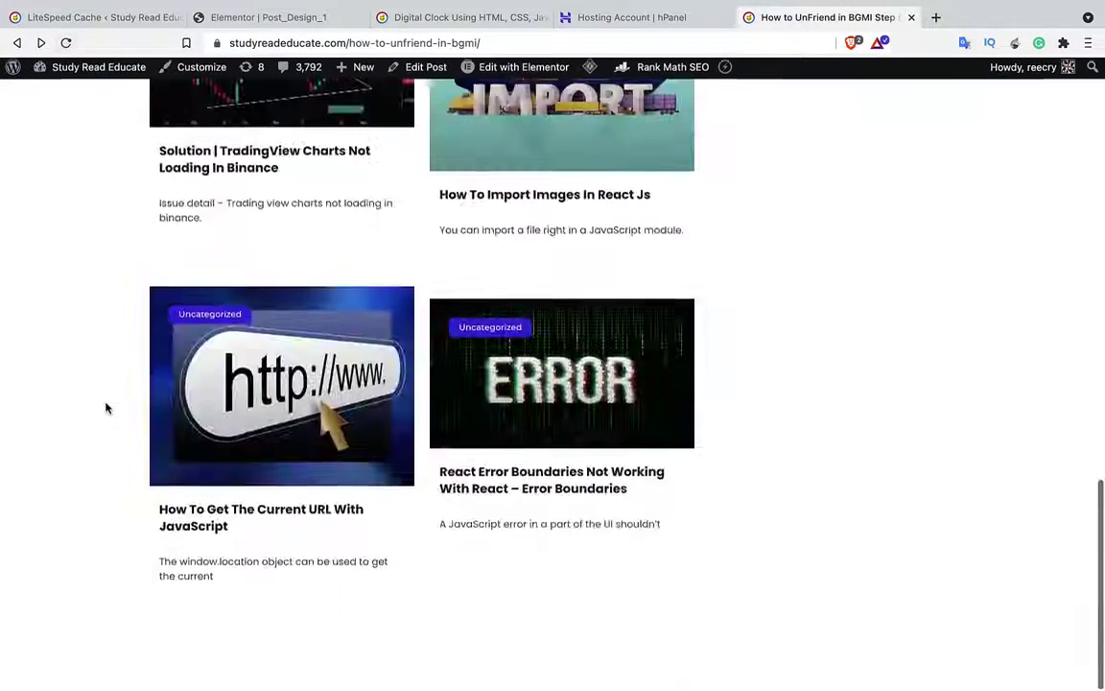
pyautogui.scroll(3, 107, 407)
pyautogui.scroll(15, 107, 408)
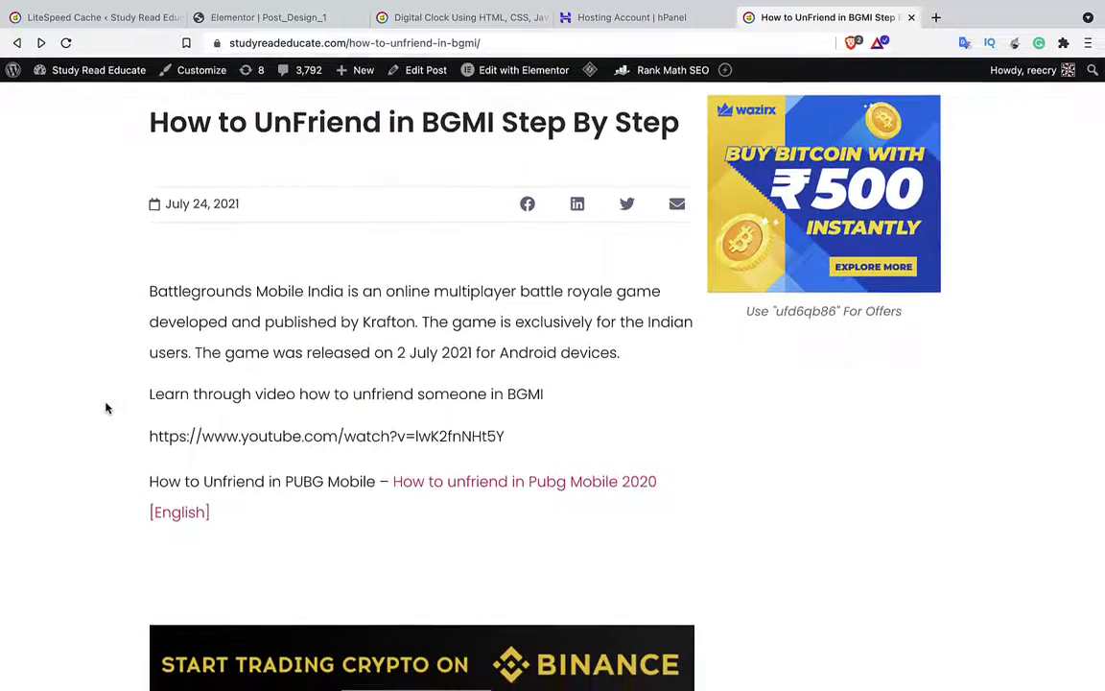
pyautogui.hotkey('ctrl', 'Left')
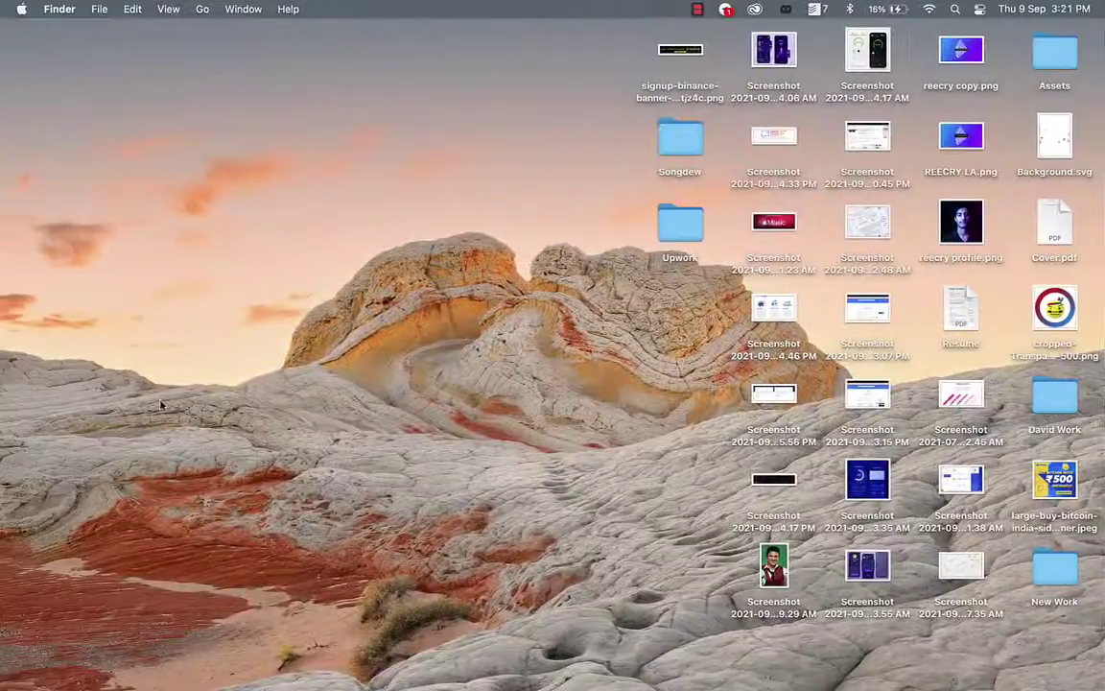
pyautogui.hotkey('ctrl', 'Right')
pyautogui.hotkey('ctrl', 'Right')
# Step: Reload the BGMI post in Edge to show the Share This Post and newsletter design
pyautogui.scroll(12, 283, 323)
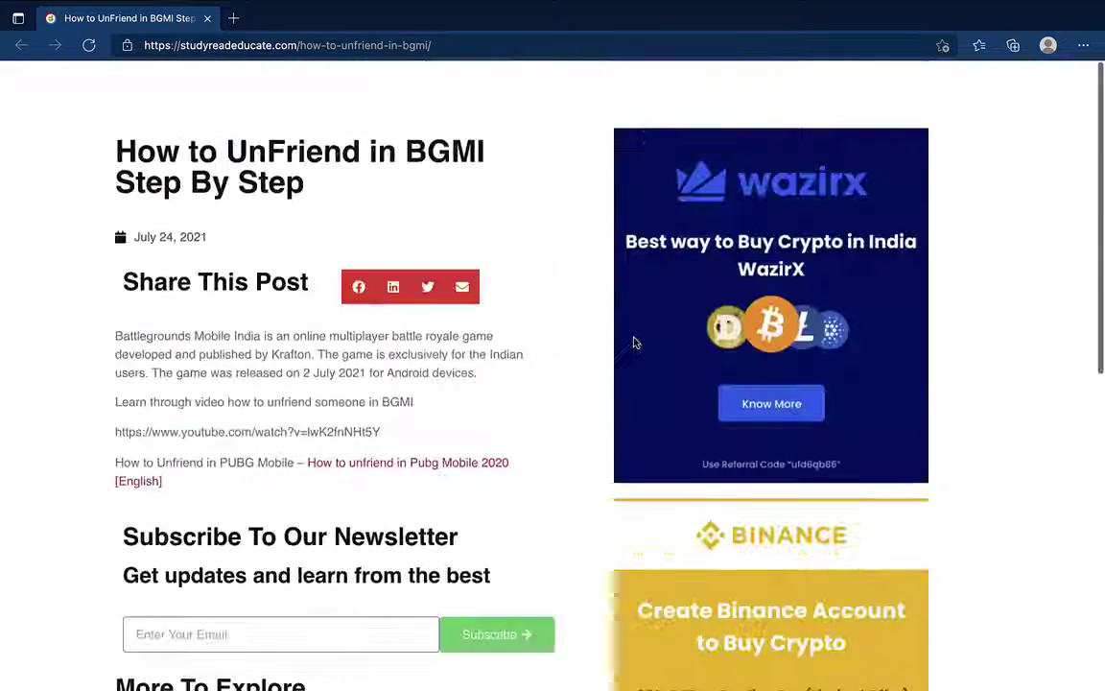
pyautogui.click(88, 45)
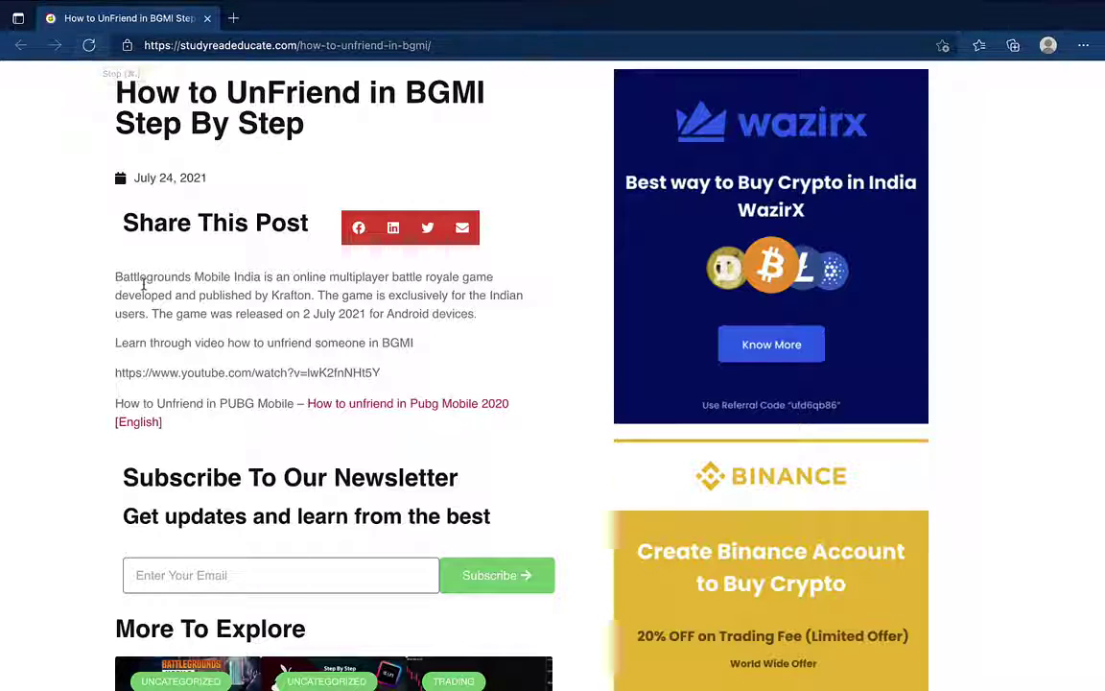
pyautogui.hotkey('ctrl', 'Left')
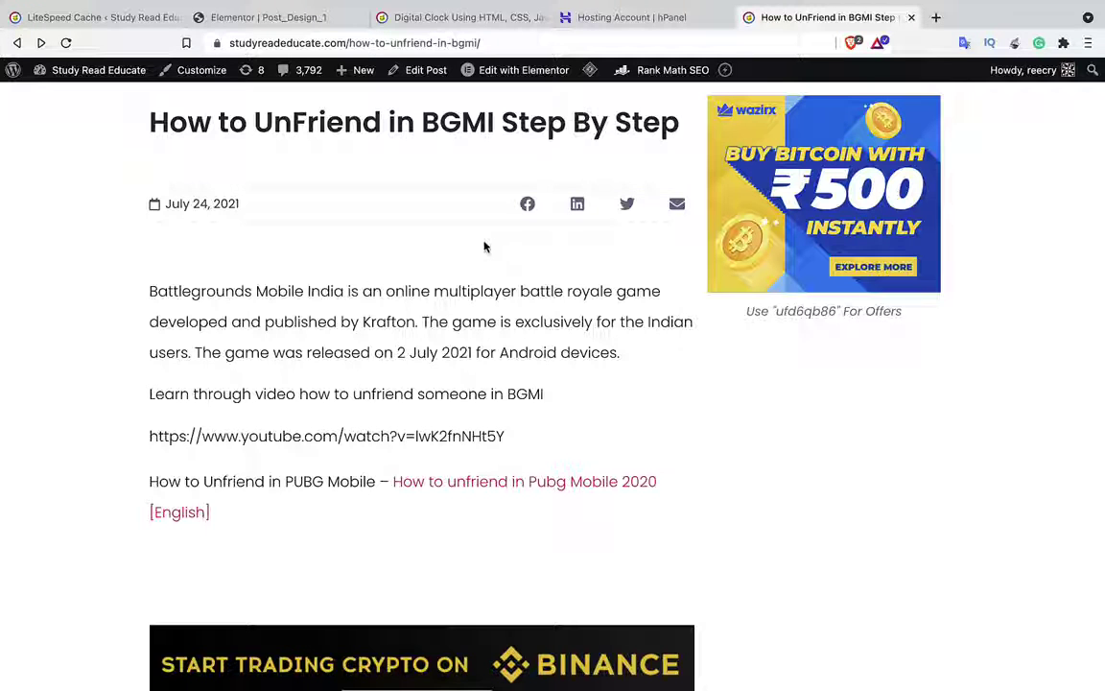
pyautogui.hotkey('ctrl', 'Right')
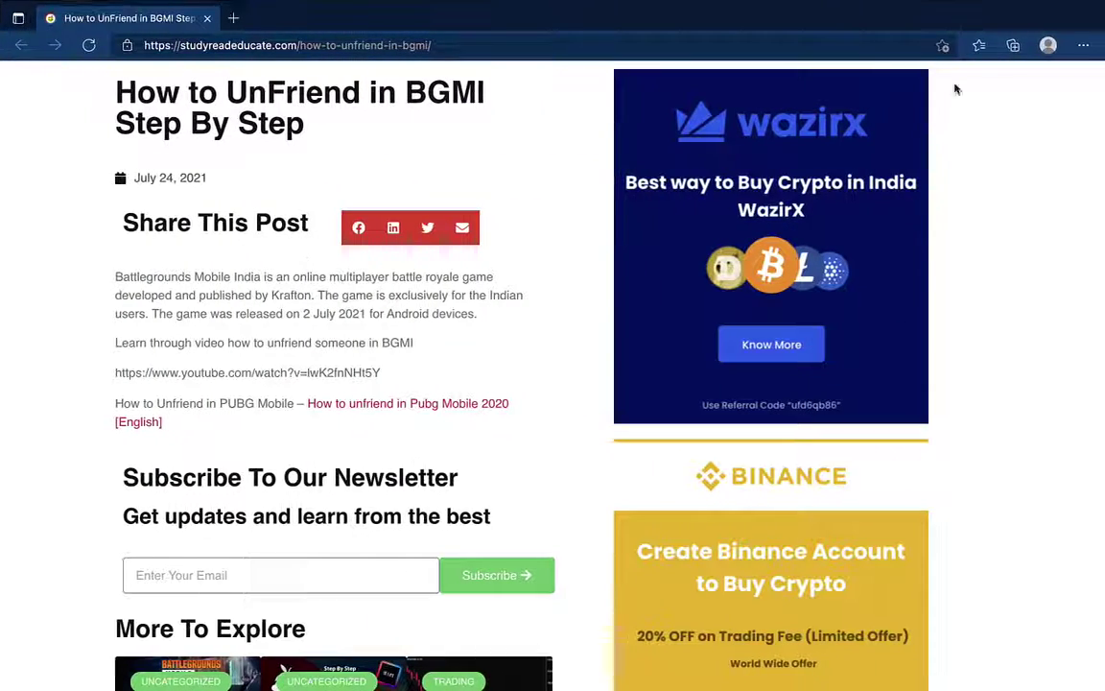
pyautogui.click(1084, 45)
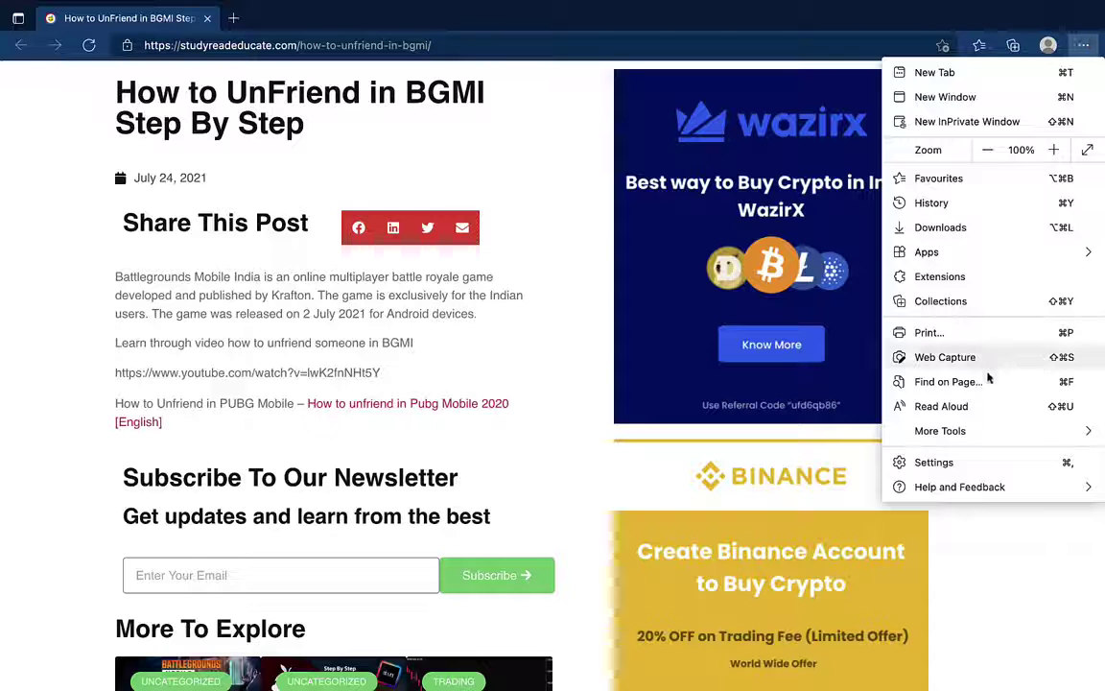
# Step: Clear Edge's all-time browsing history, cookies and cached files from Privacy settings
pyautogui.click(962, 461)
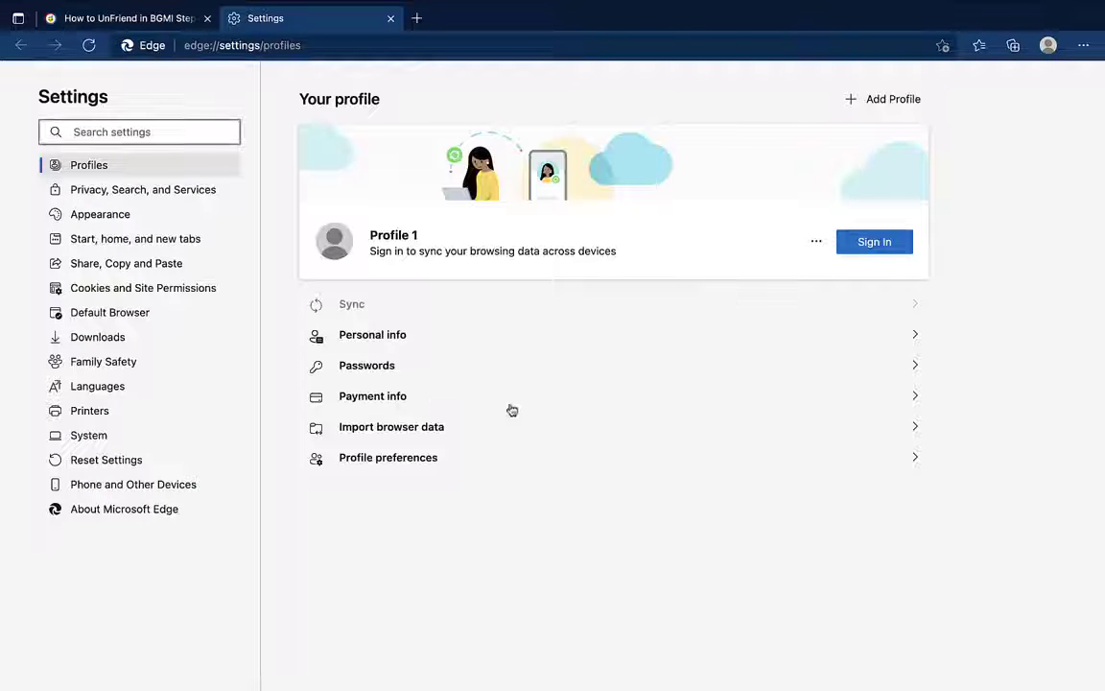
pyautogui.click(142, 196)
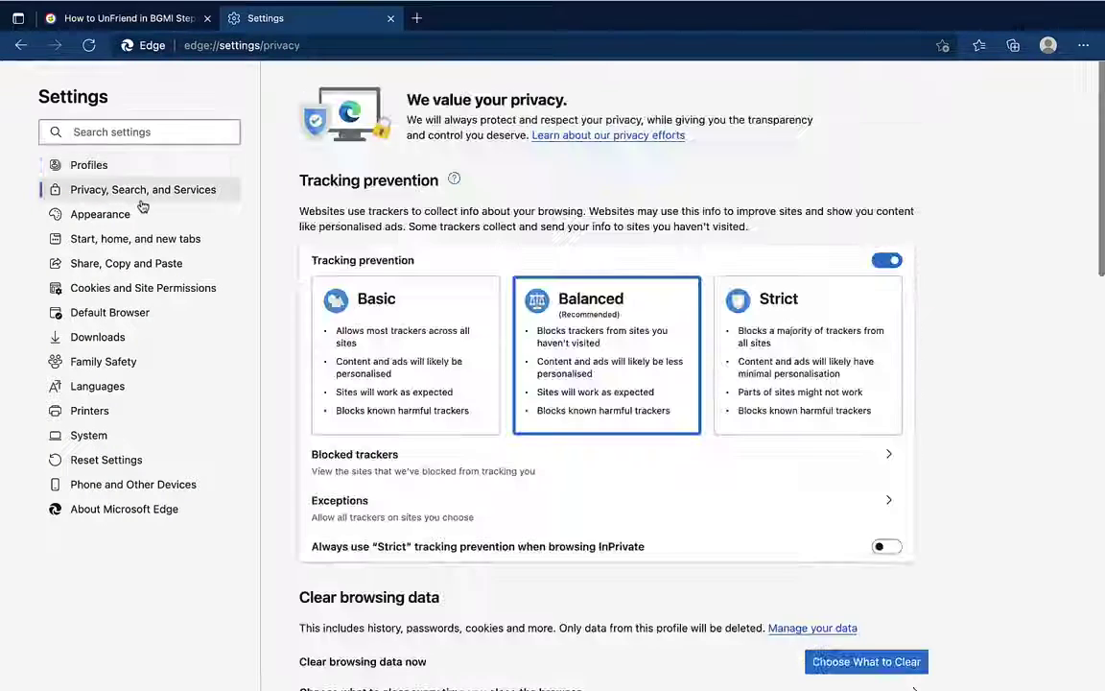
pyautogui.scroll(-2, 982, 460)
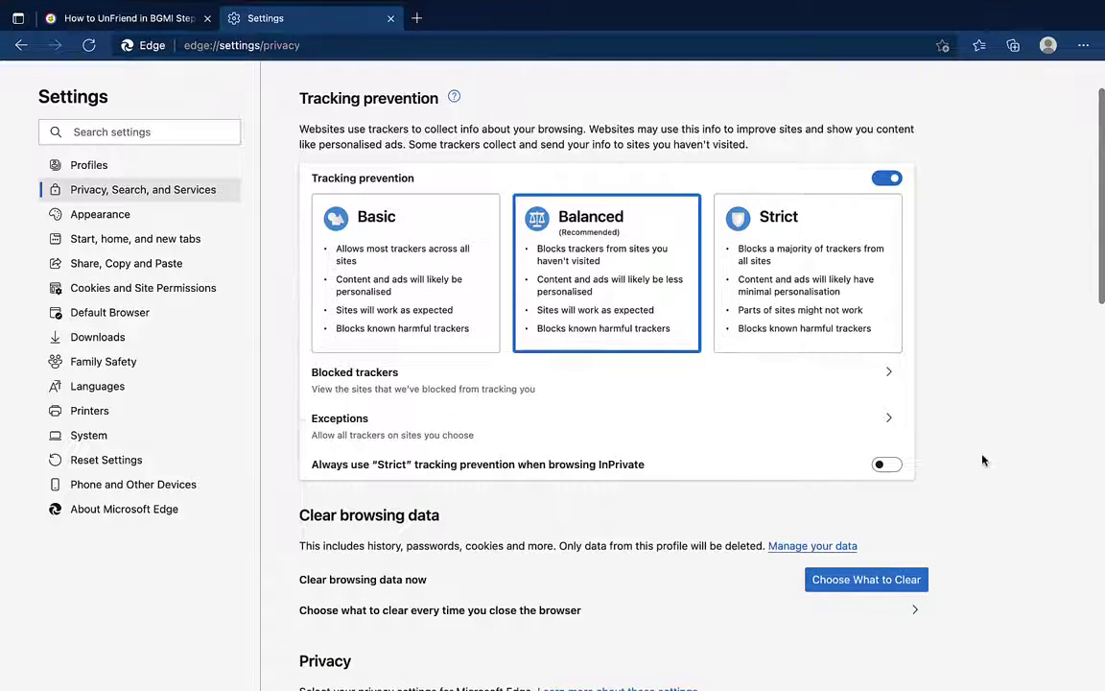
pyautogui.scroll(-1, 982, 461)
pyautogui.click(832, 505)
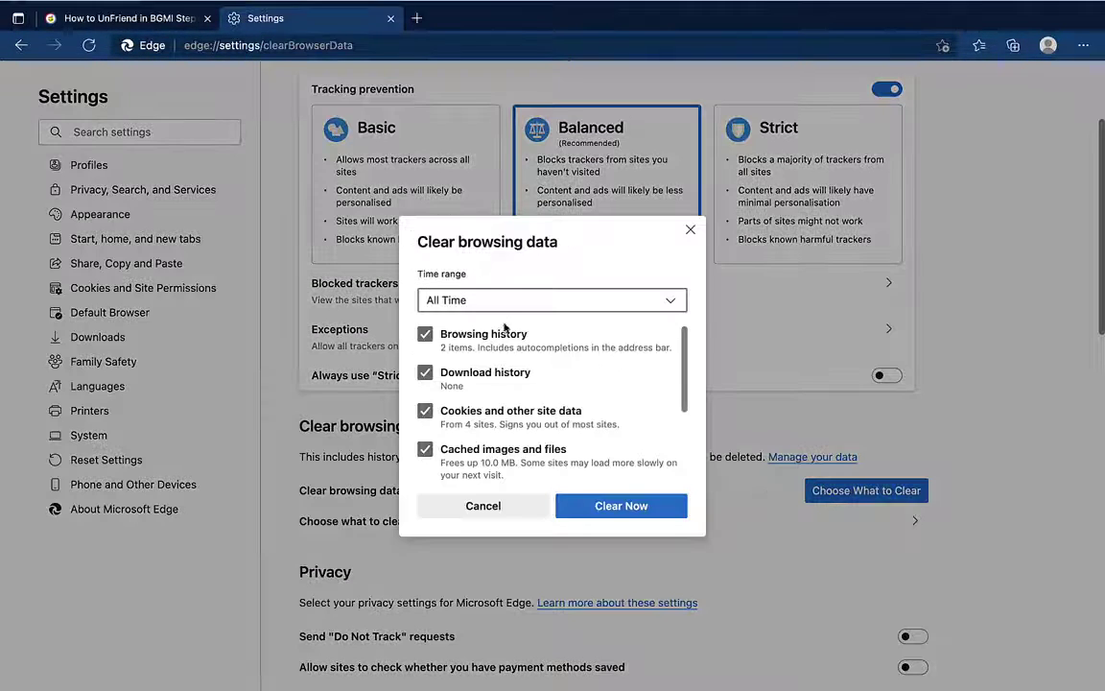
pyautogui.click(648, 504)
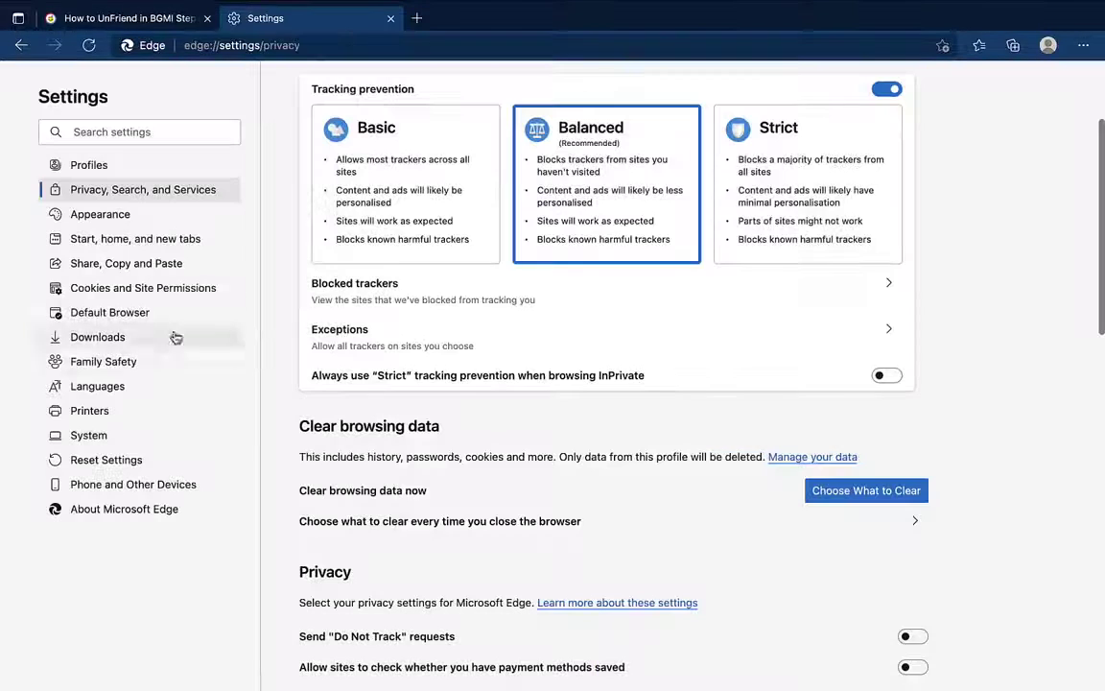
# Step: Close the Edge Settings tab, leaving the BGMI post, and switch to the Brave space
pyautogui.click(161, 21)
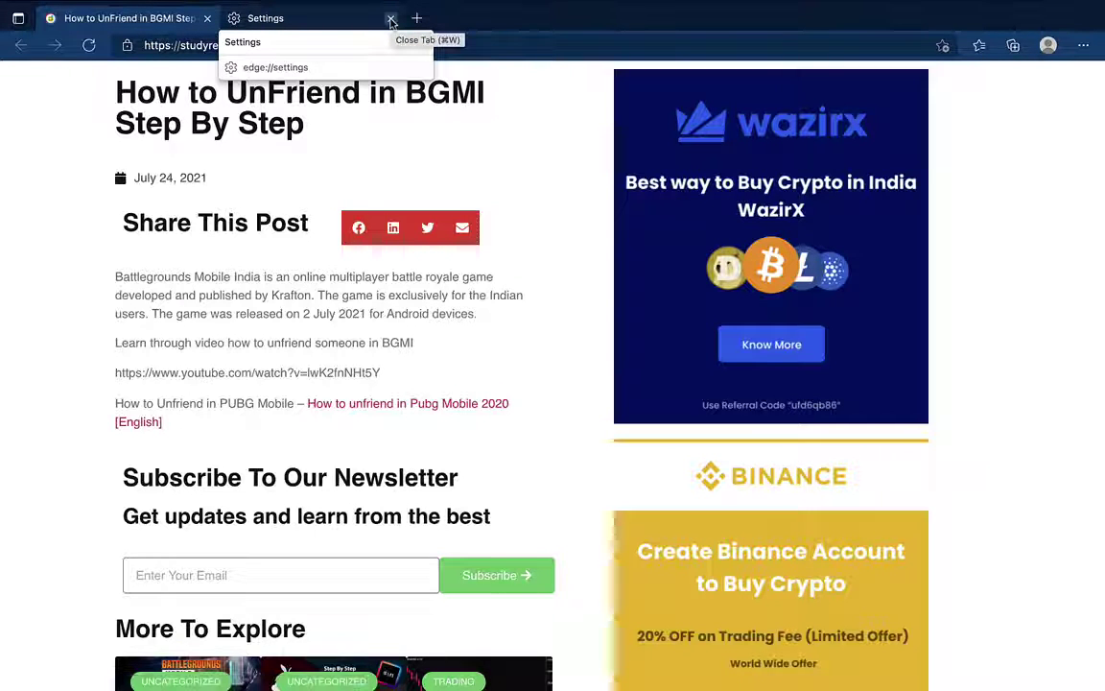
pyautogui.click(390, 20)
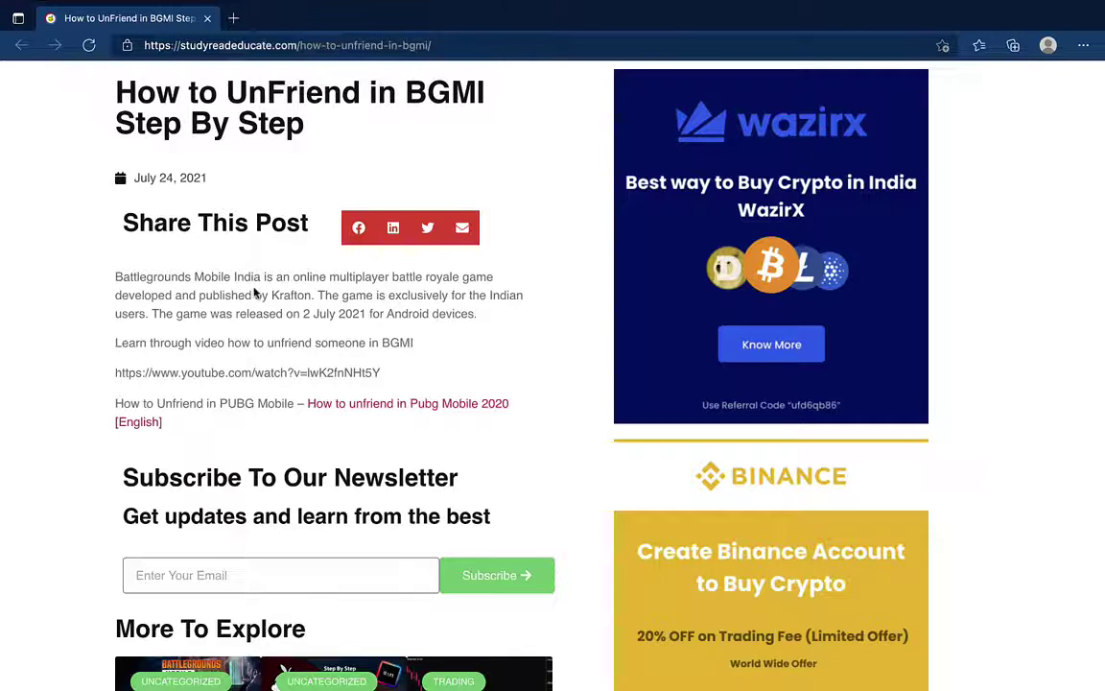
pyautogui.hotkey('ctrl', 'Left')
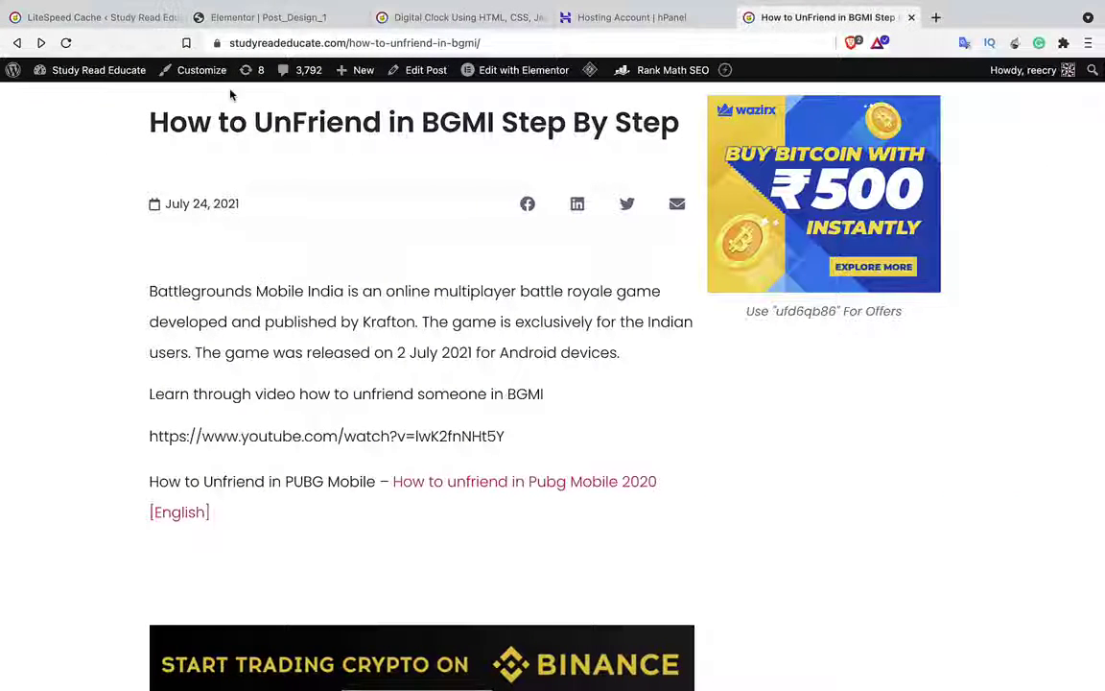
# Step: Open the LiteSpeed Cache settings page showing the Drop Query String list
pyautogui.click(117, 21)
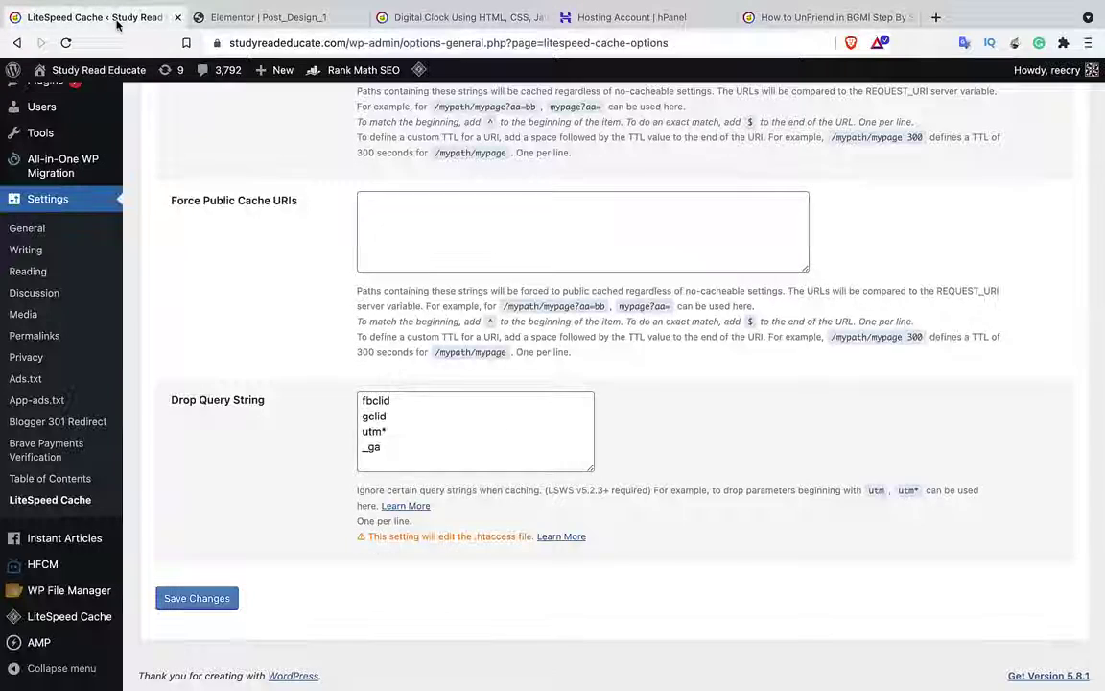
pyautogui.scroll(2, 210, 228)
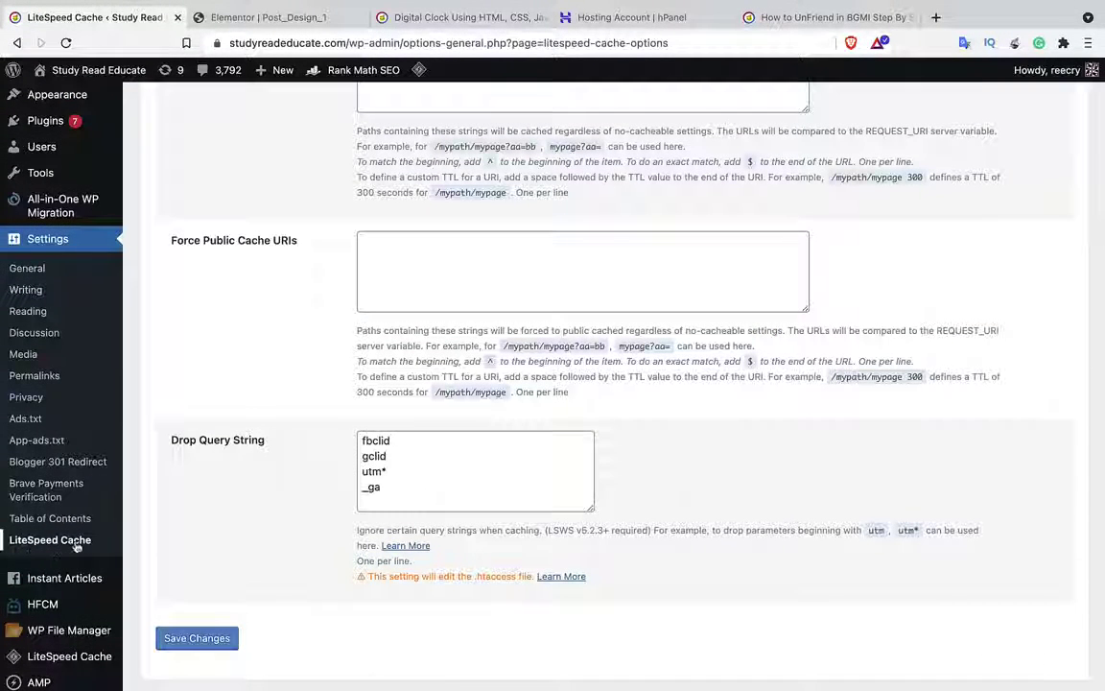
pyautogui.scroll(-2, 190, 535)
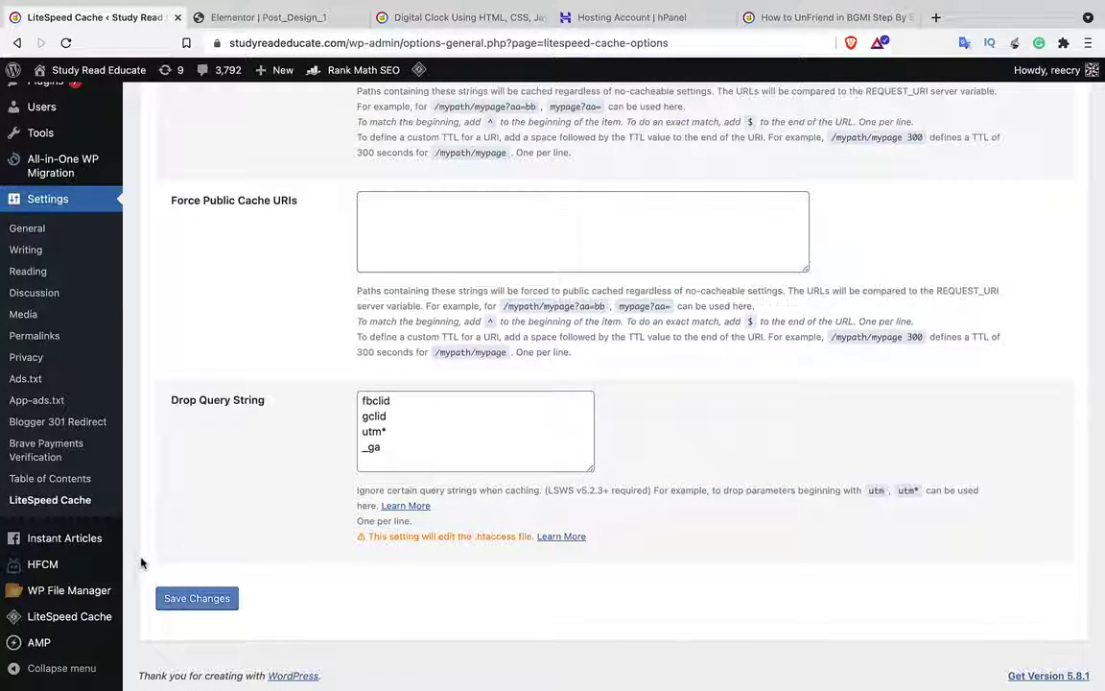
pyautogui.scroll(15, 232, 446)
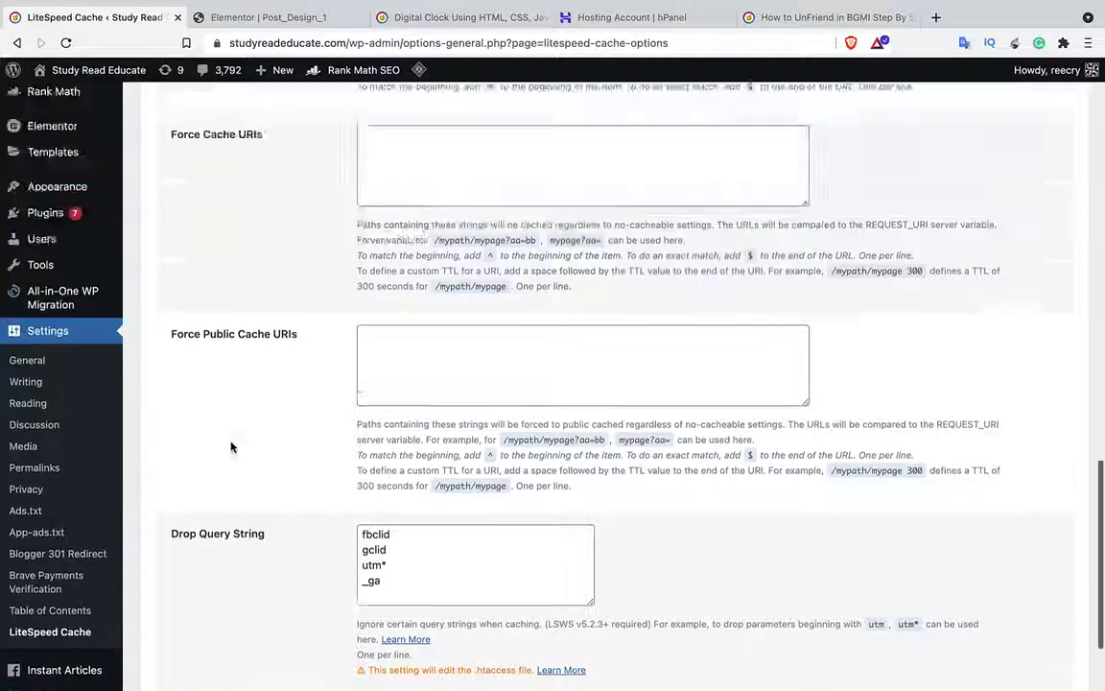
pyautogui.scroll(-15, 232, 446)
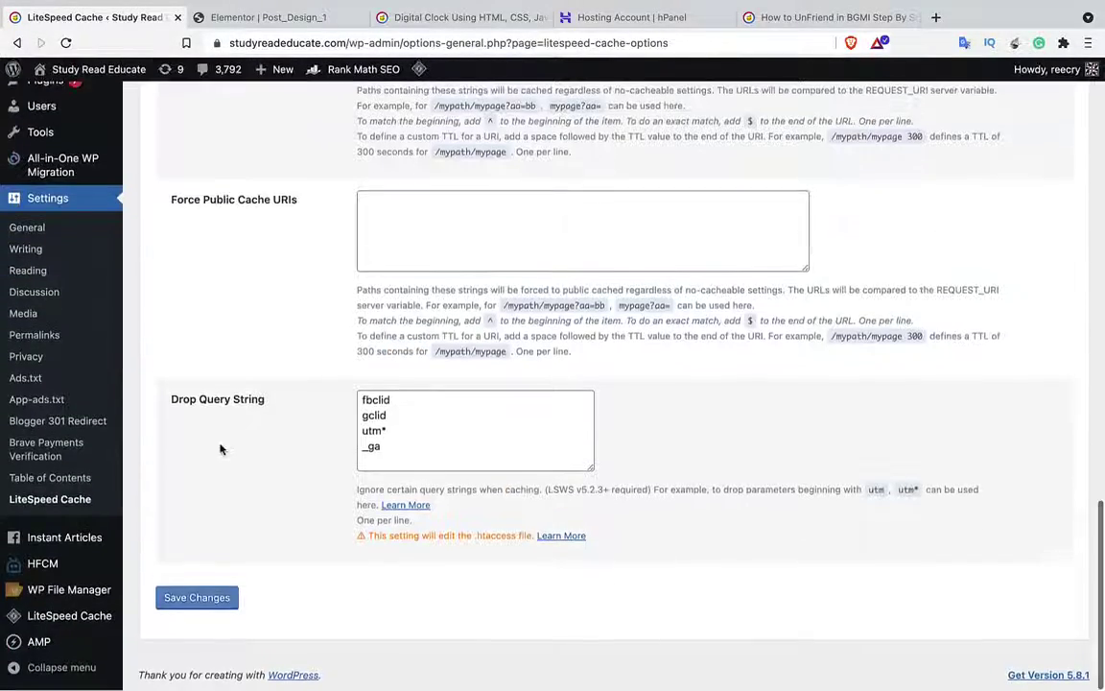
pyautogui.moveTo(89, 617)
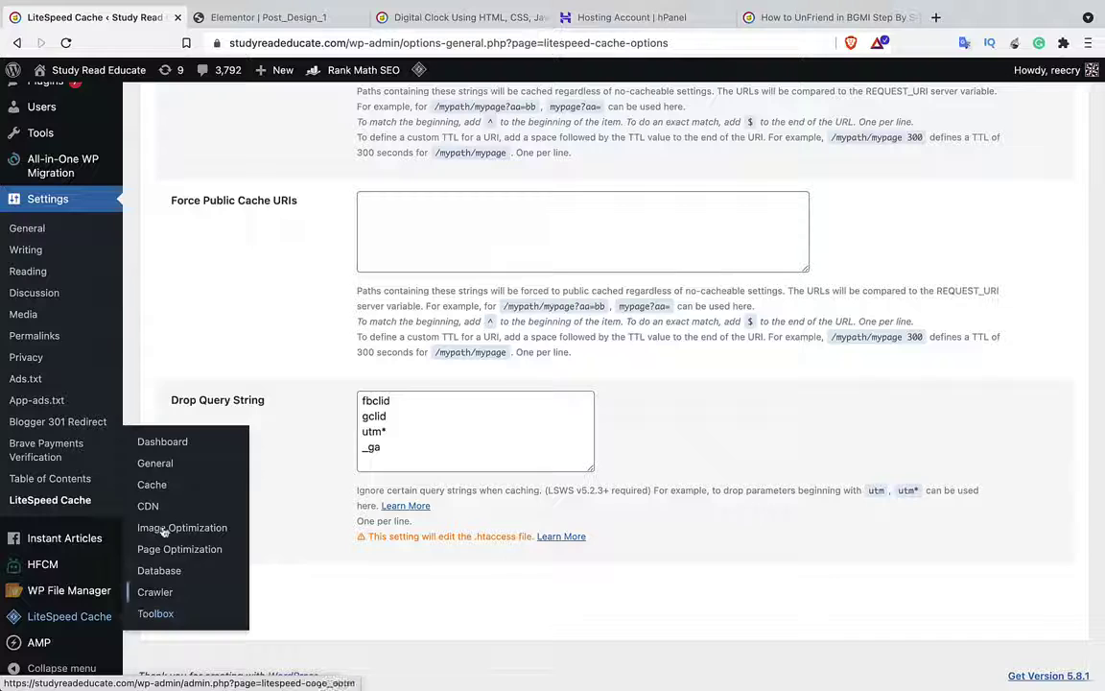
# Step: Run Purge All on the LiteSpeed Cache Toolbox Purge tab to clear every cache
pyautogui.click(160, 620)
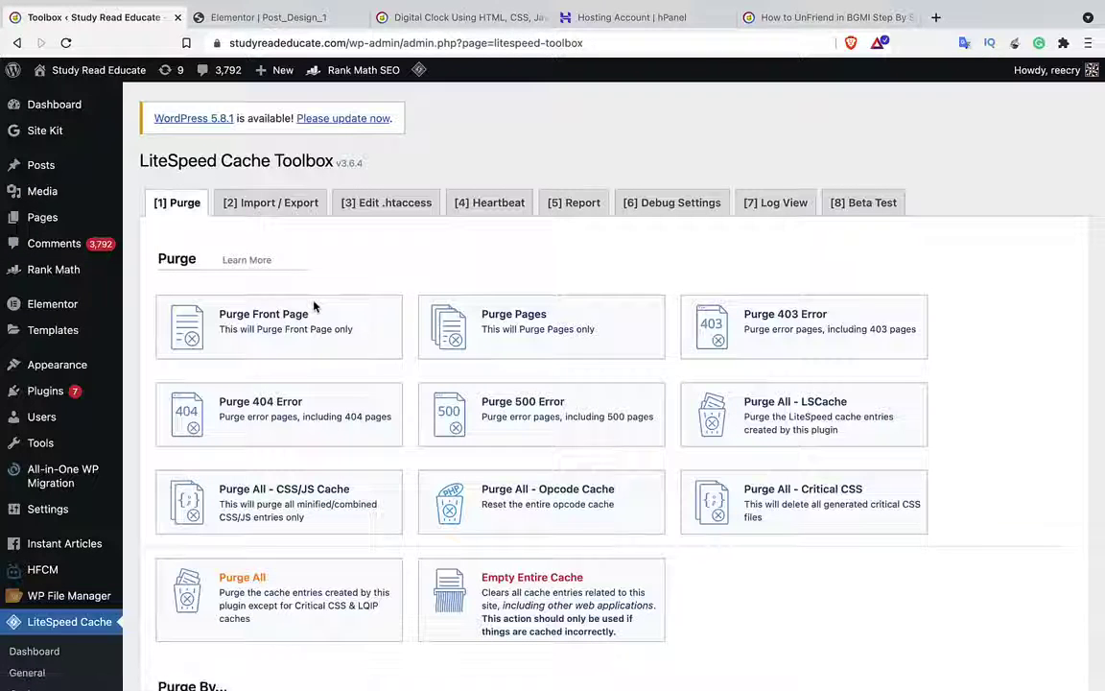
pyautogui.scroll(-5, 315, 306)
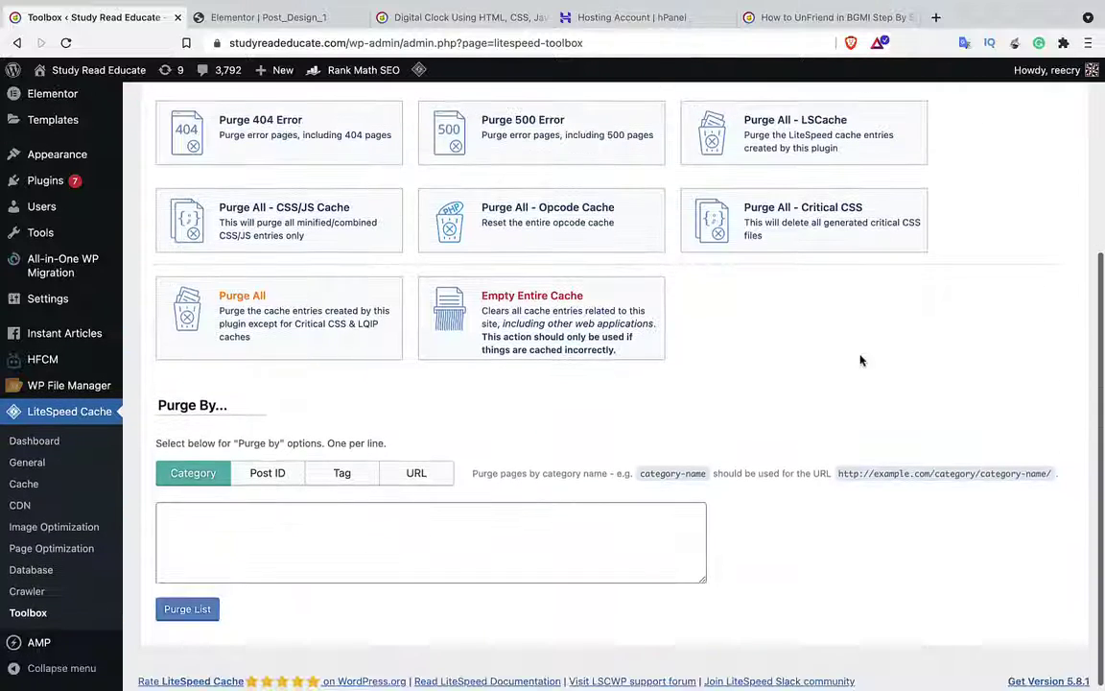
pyautogui.scroll(1, 906, 367)
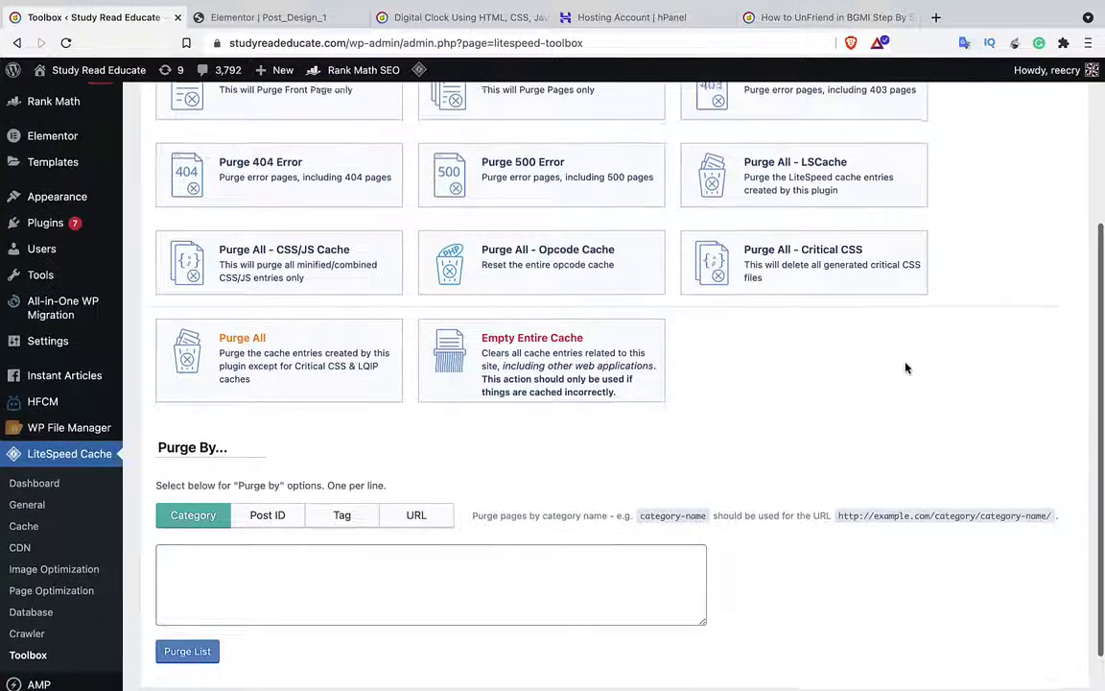
pyautogui.click(240, 355)
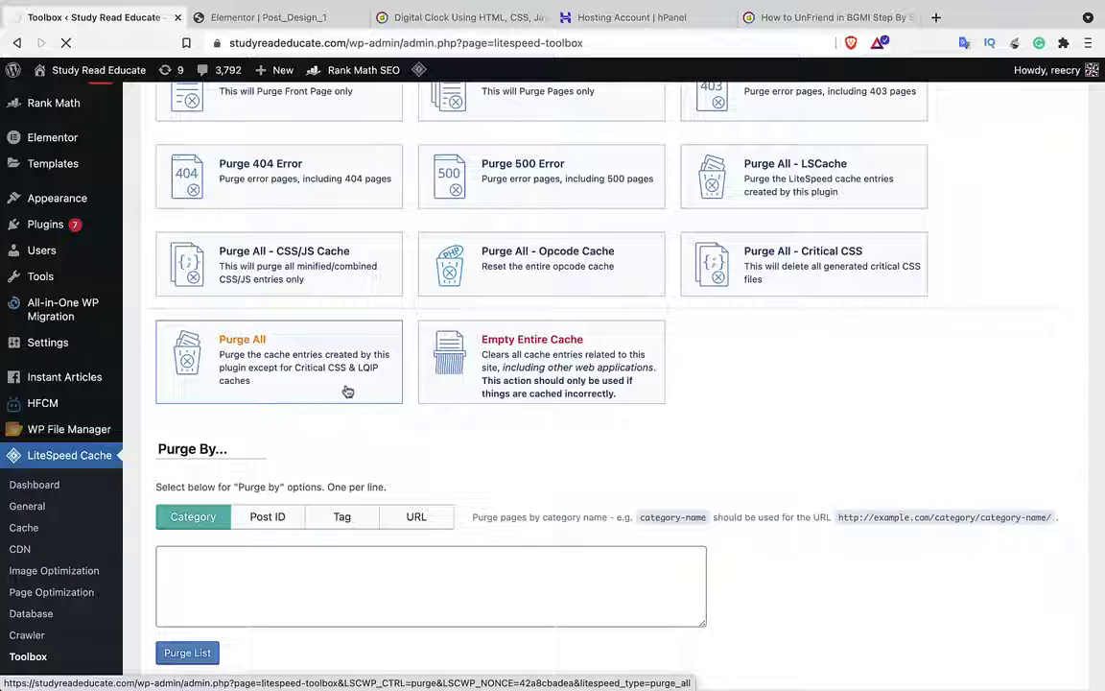
pyautogui.scroll(-2, 793, 422)
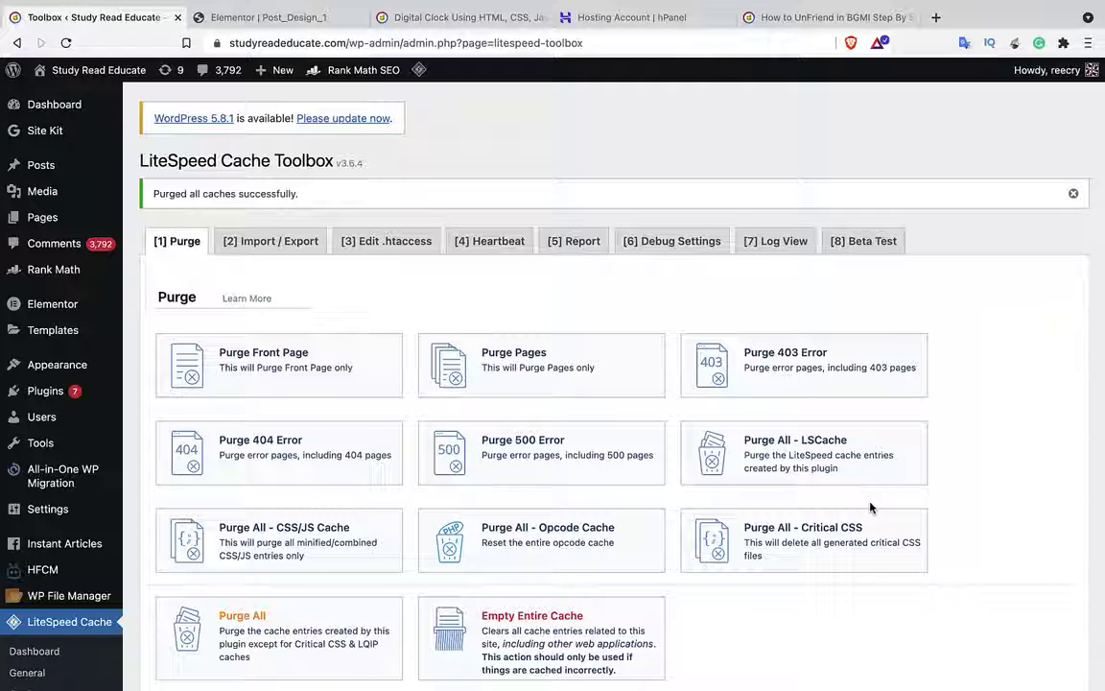
pyautogui.scroll(-3, 974, 519)
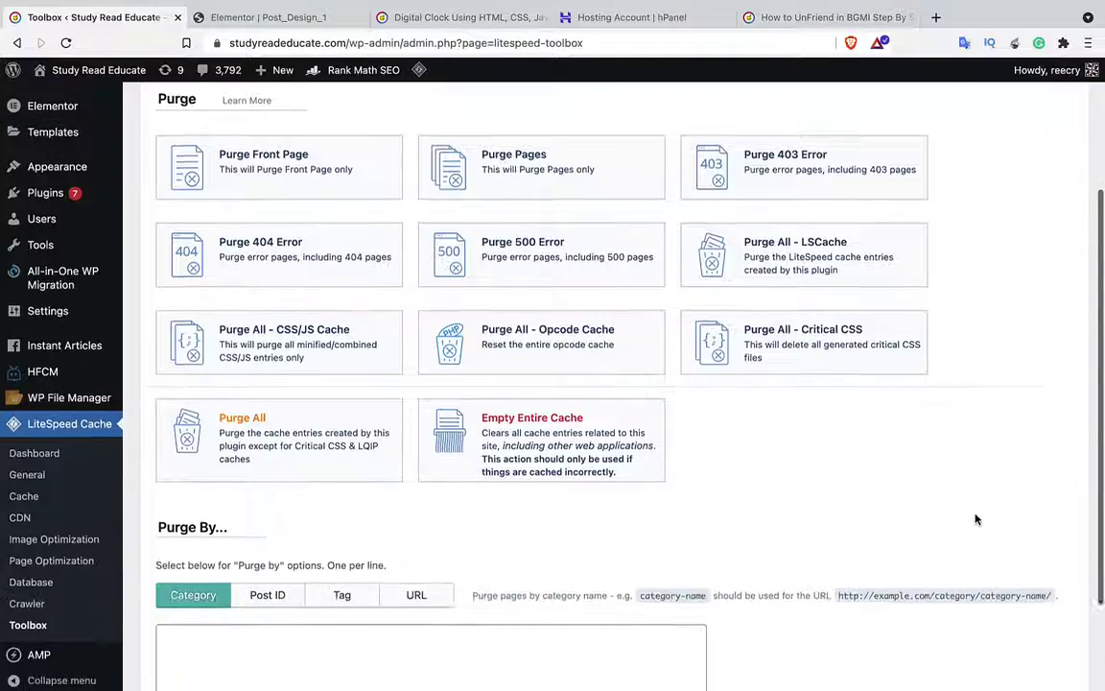
pyautogui.scroll(-2, 974, 519)
pyautogui.scroll(5, 975, 519)
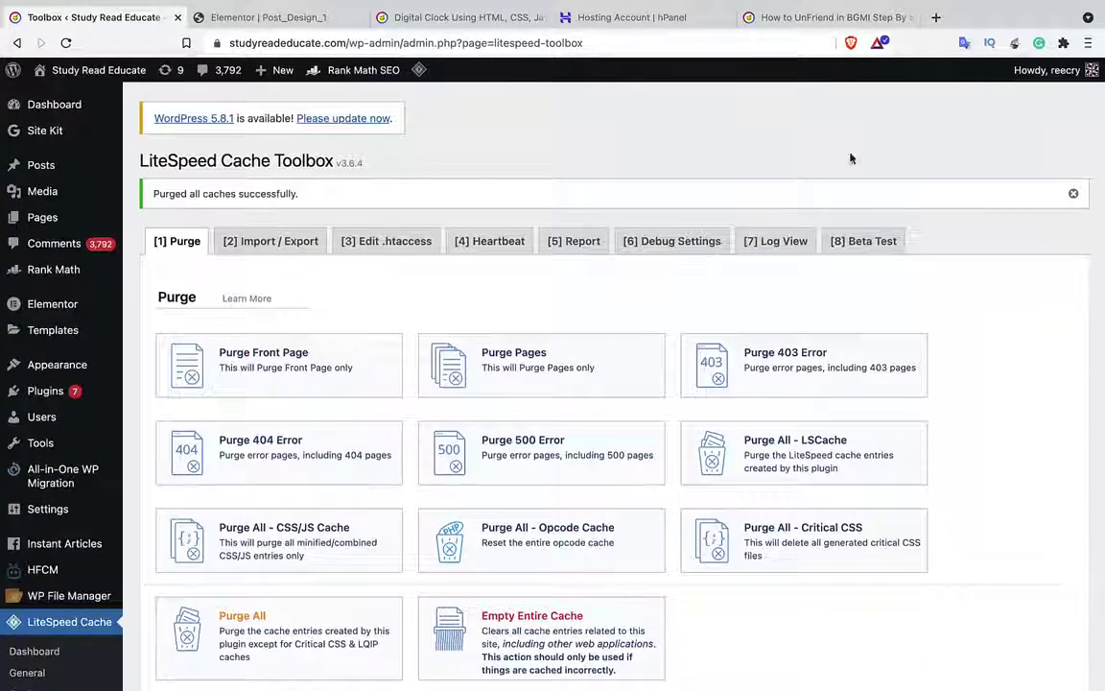
# Step: Reload the Digital Clock post in Brave, then the BGMI post in Edge
pyautogui.click(469, 17)
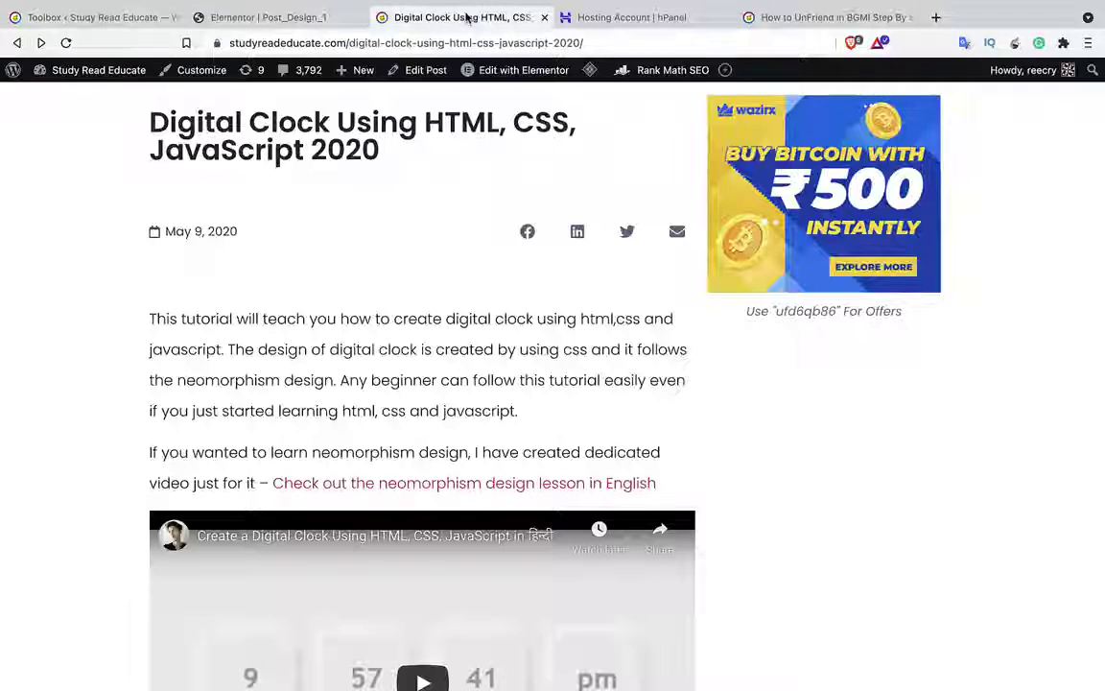
pyautogui.click(66, 43)
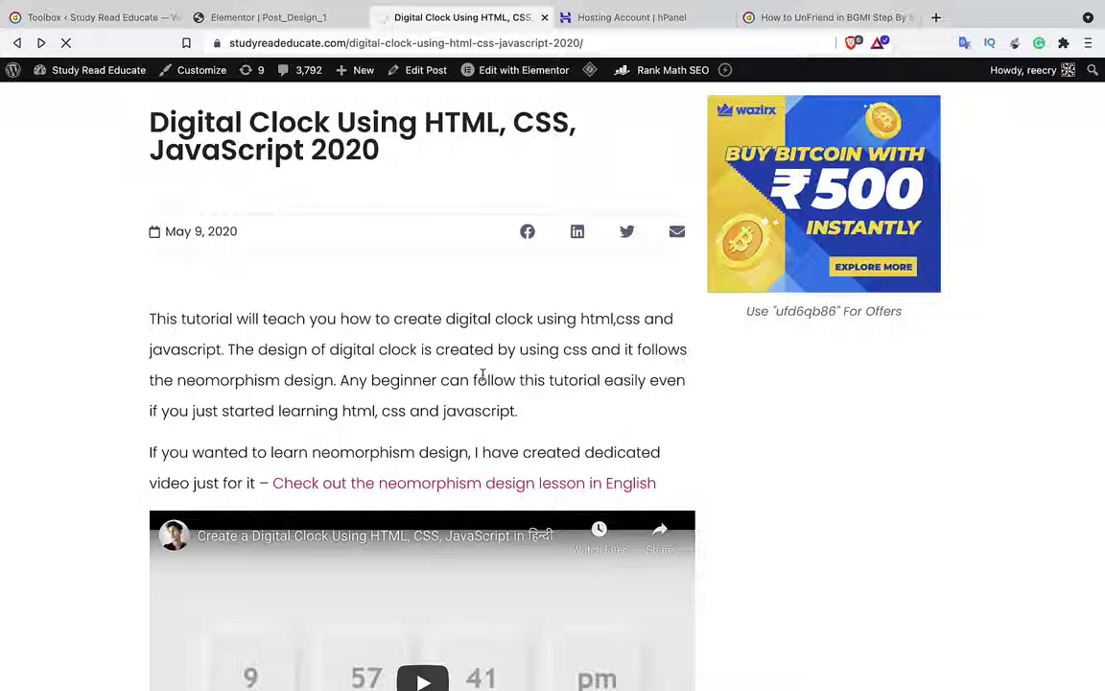
pyautogui.hotkey('ctrl', 'Right')
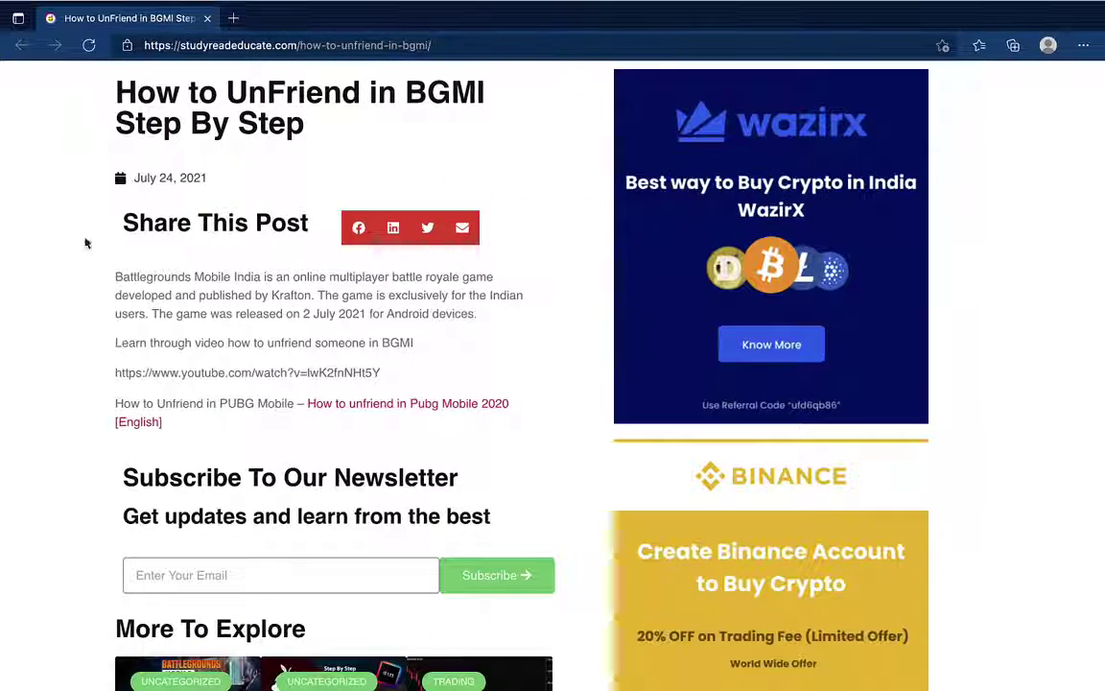
pyautogui.click(89, 45)
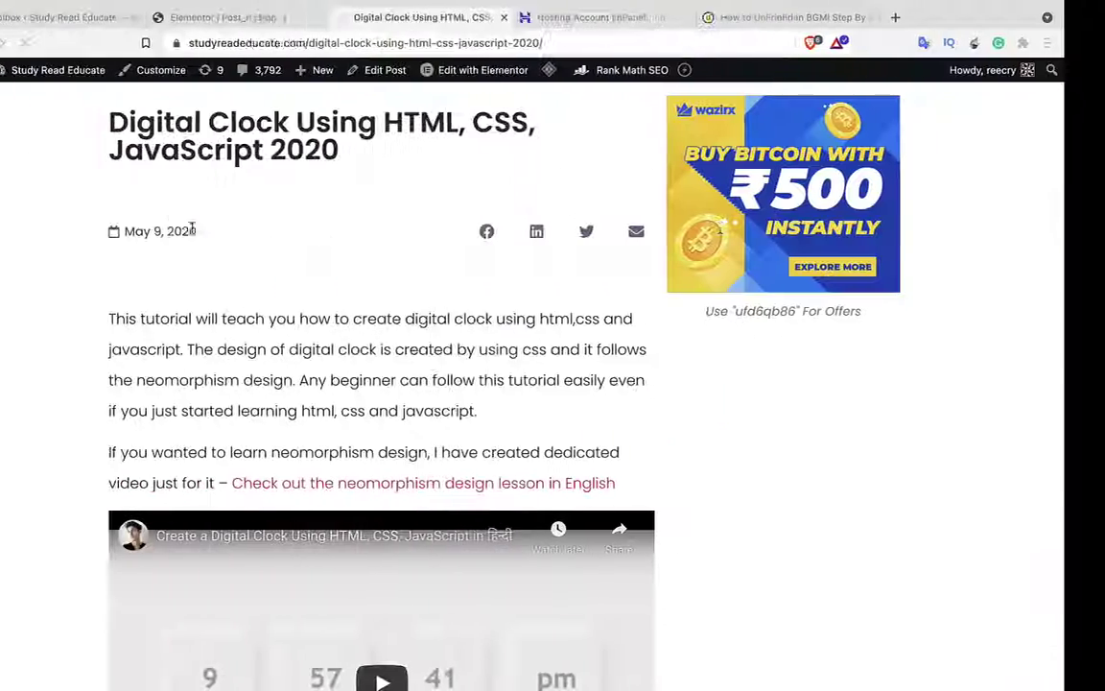
# Step: Paste the Digital Clock post URL into Edge's address bar, load it, then stop loading
pyautogui.click(449, 43)
pyautogui.press('super+c')
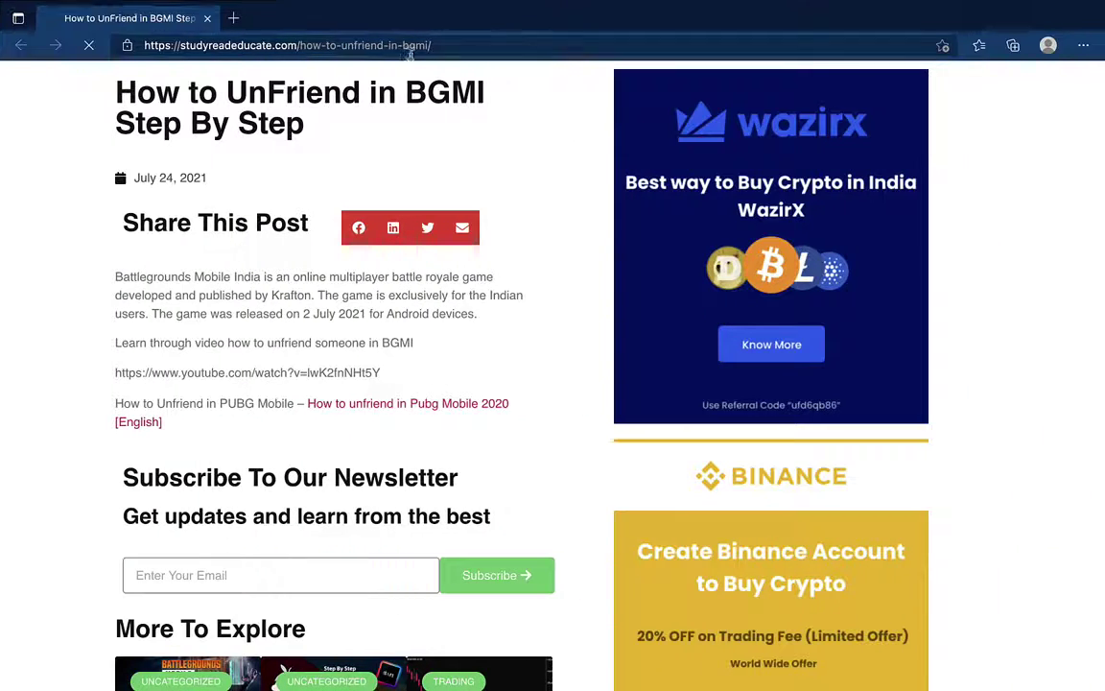
pyautogui.click(408, 50)
pyautogui.press('super+v')
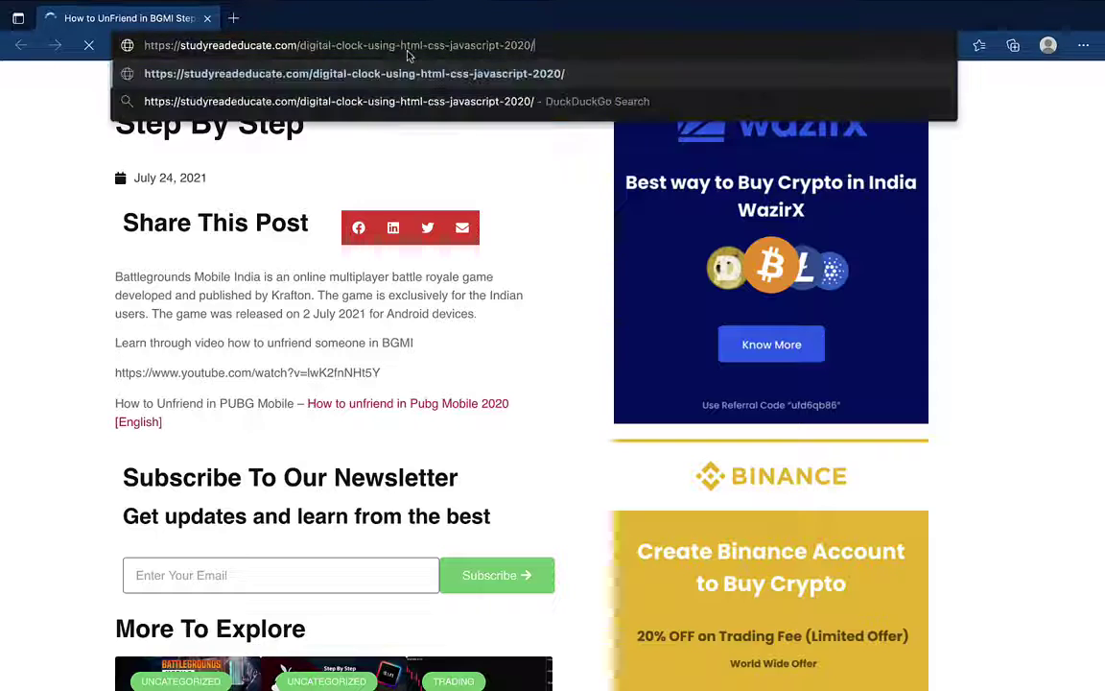
pyautogui.press('Return')
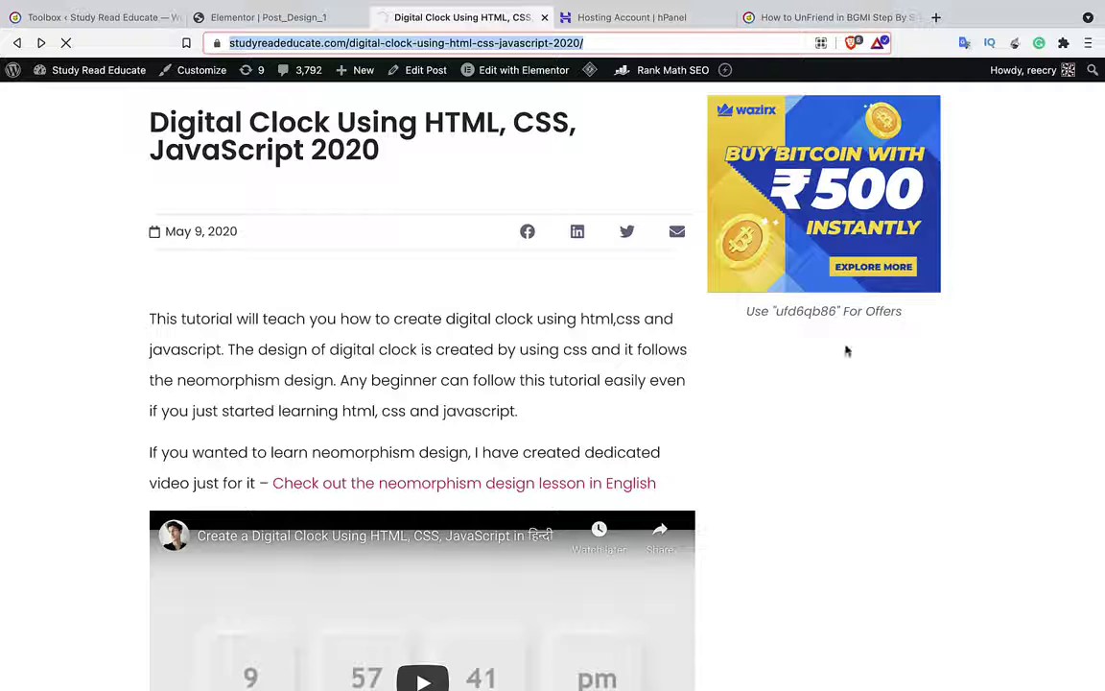
pyautogui.click(846, 351)
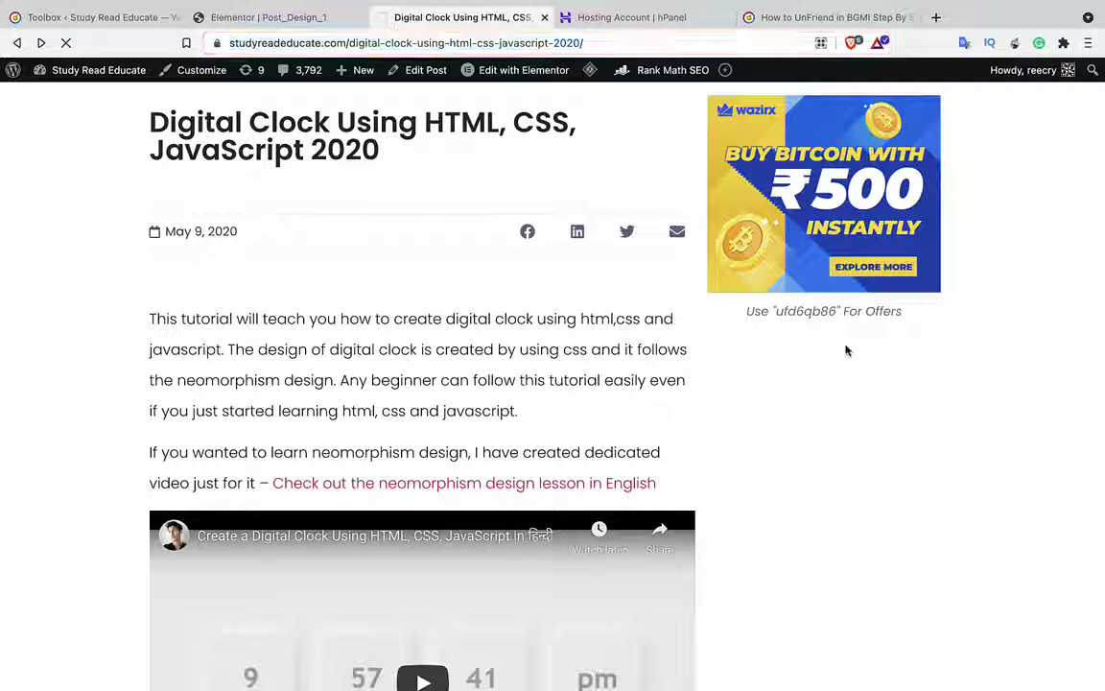
pyautogui.click(67, 44)
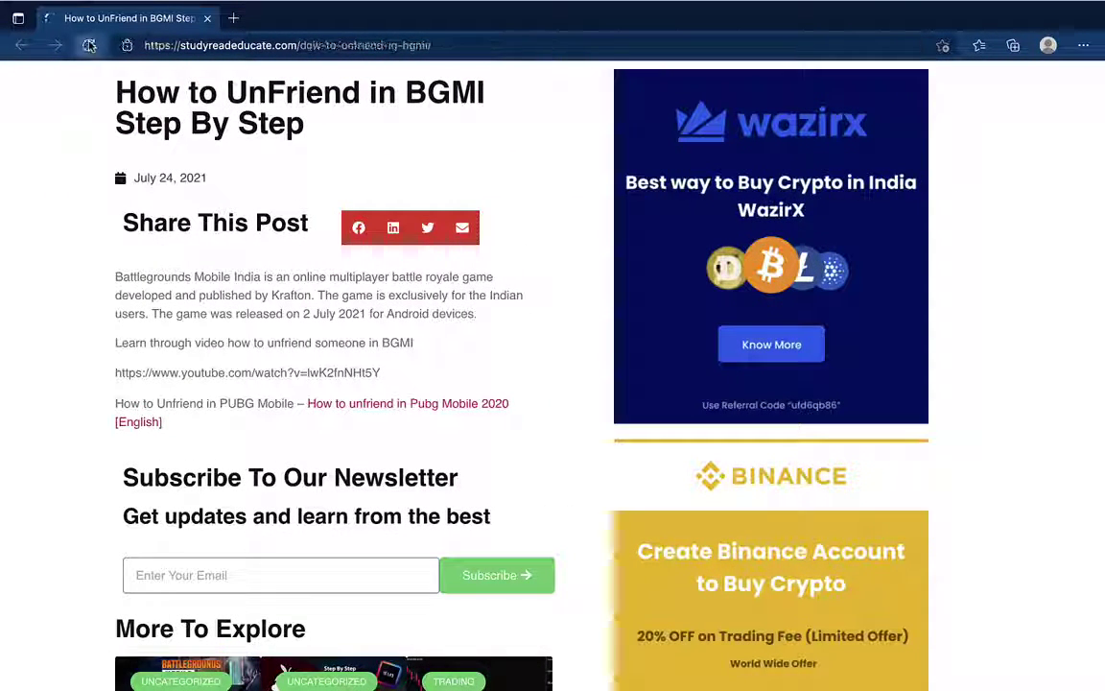
# Step: Reload the BGMI post in Edge and scroll down to check the updated design
pyautogui.click(89, 45)
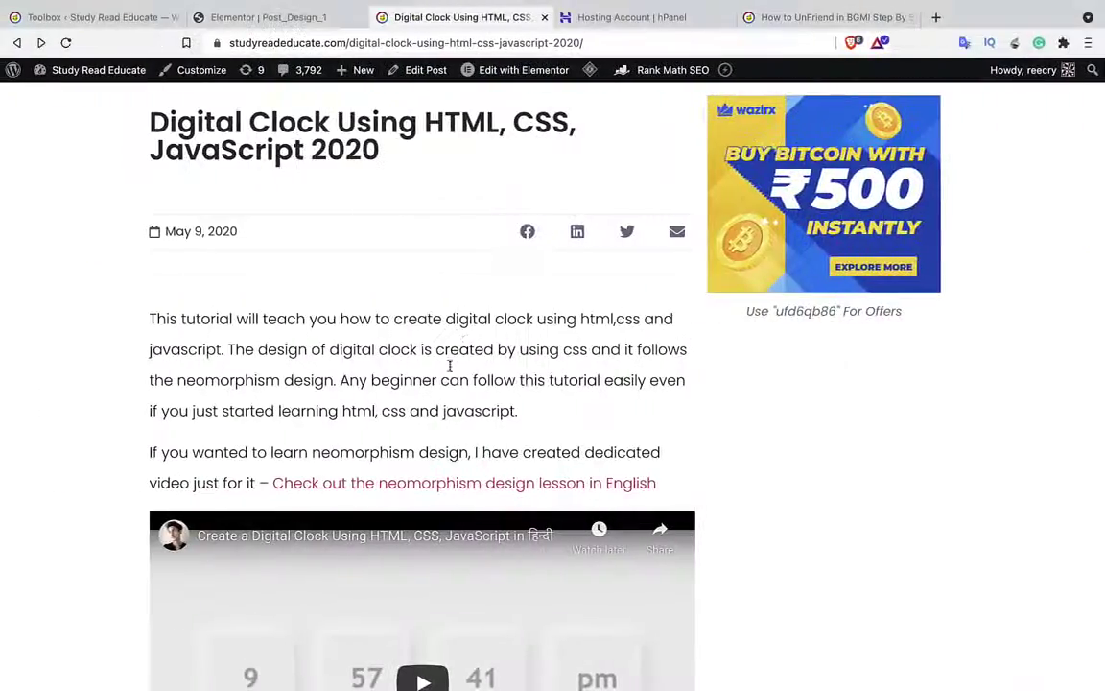
pyautogui.scroll(-15, 461, 355)
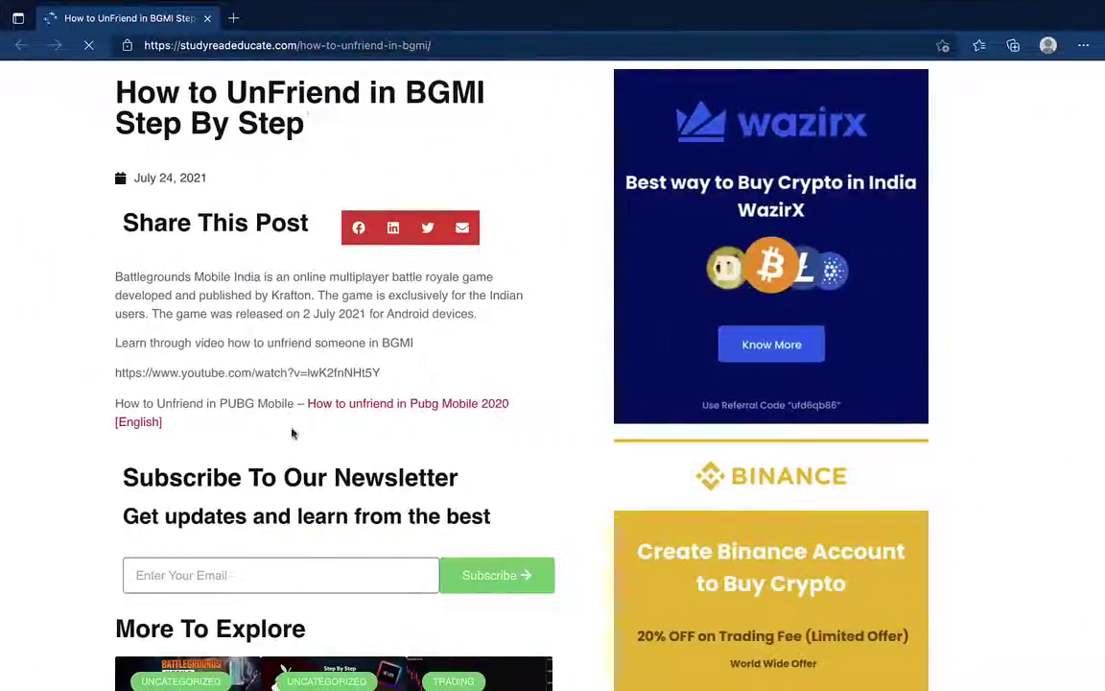
pyautogui.scroll(-10, 315, 315)
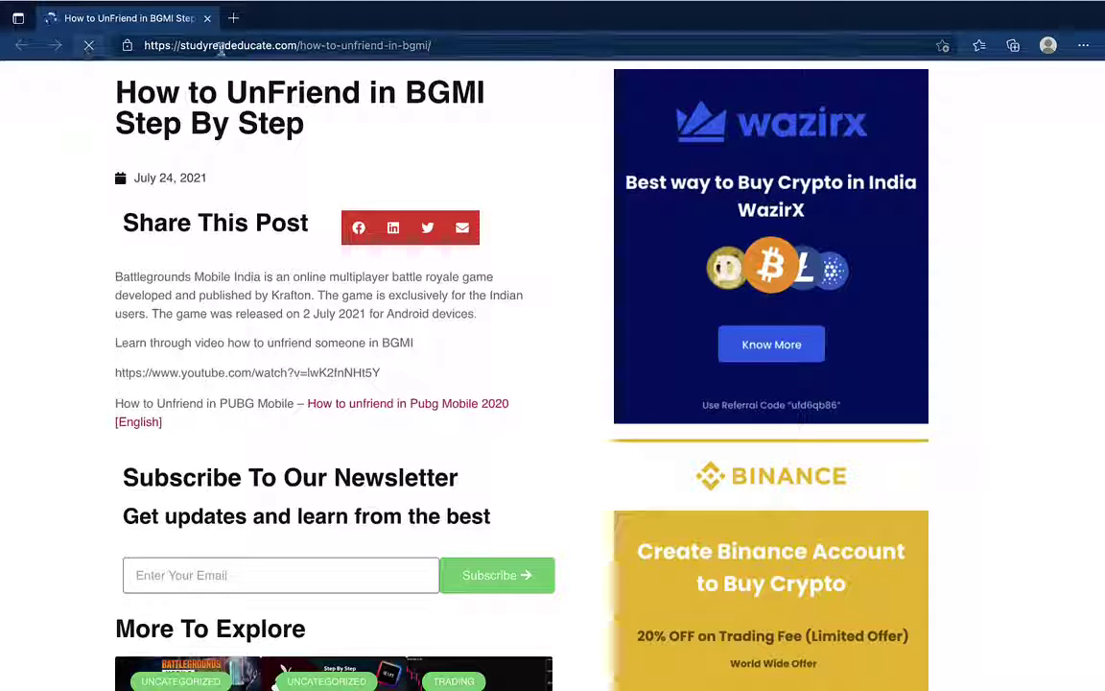
# Step: Open a fresh Edge window, load the Digital Clock post URL, and make it full screen
pyautogui.moveTo(38, 5)
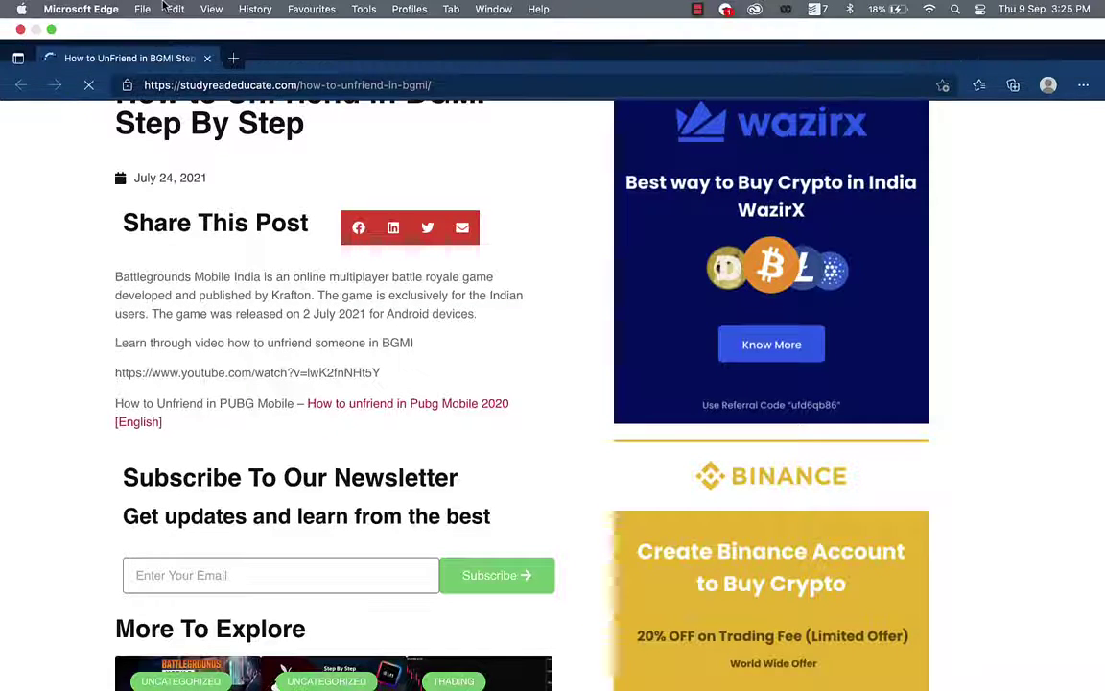
pyautogui.click(21, 30)
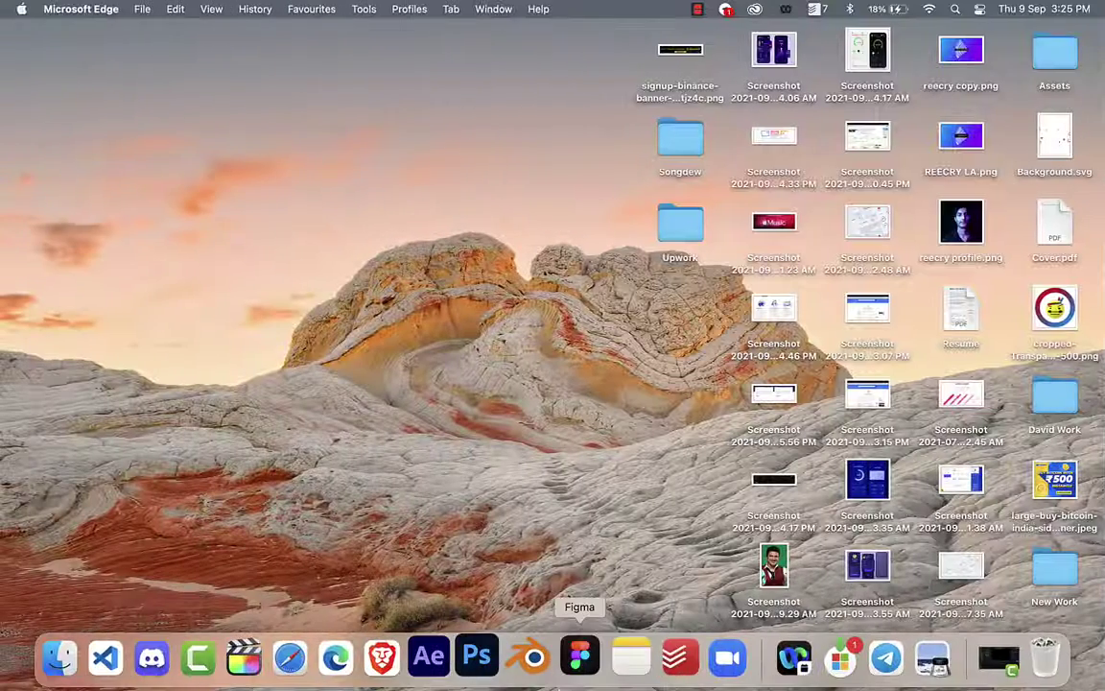
pyautogui.click(347, 658)
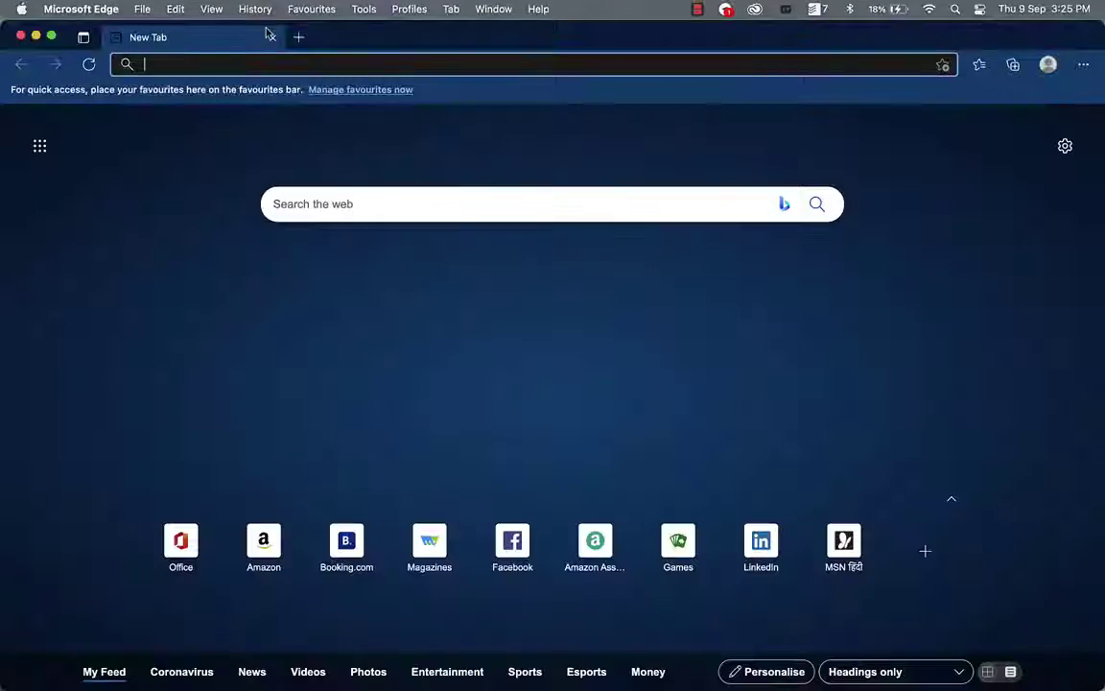
pyautogui.press('super+v')
pyautogui.press('Return')
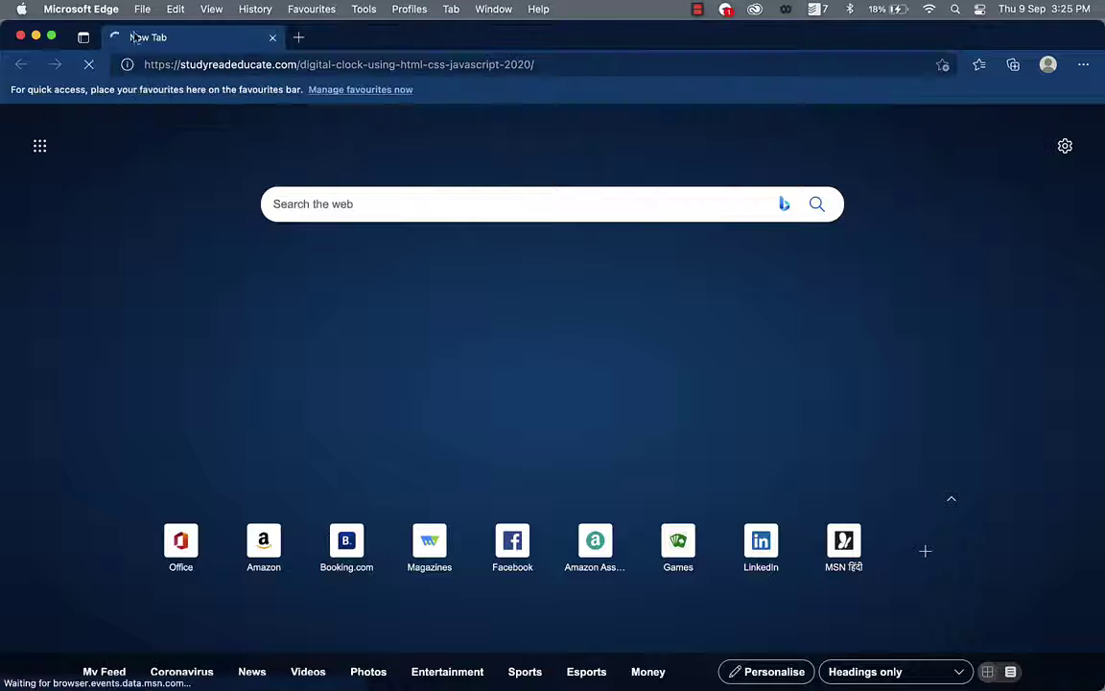
pyautogui.click(51, 36)
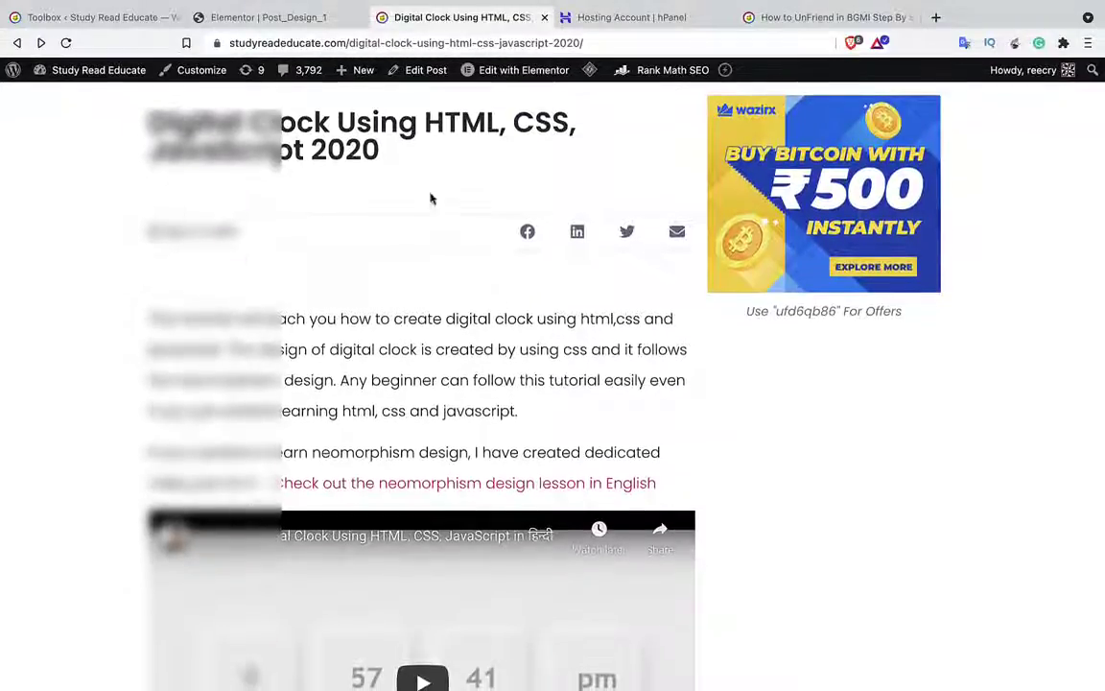
# Step: Open the studyreadeducate.com hPanel hosting page and scroll to Cache Manager under Advanced
pyautogui.click(641, 29)
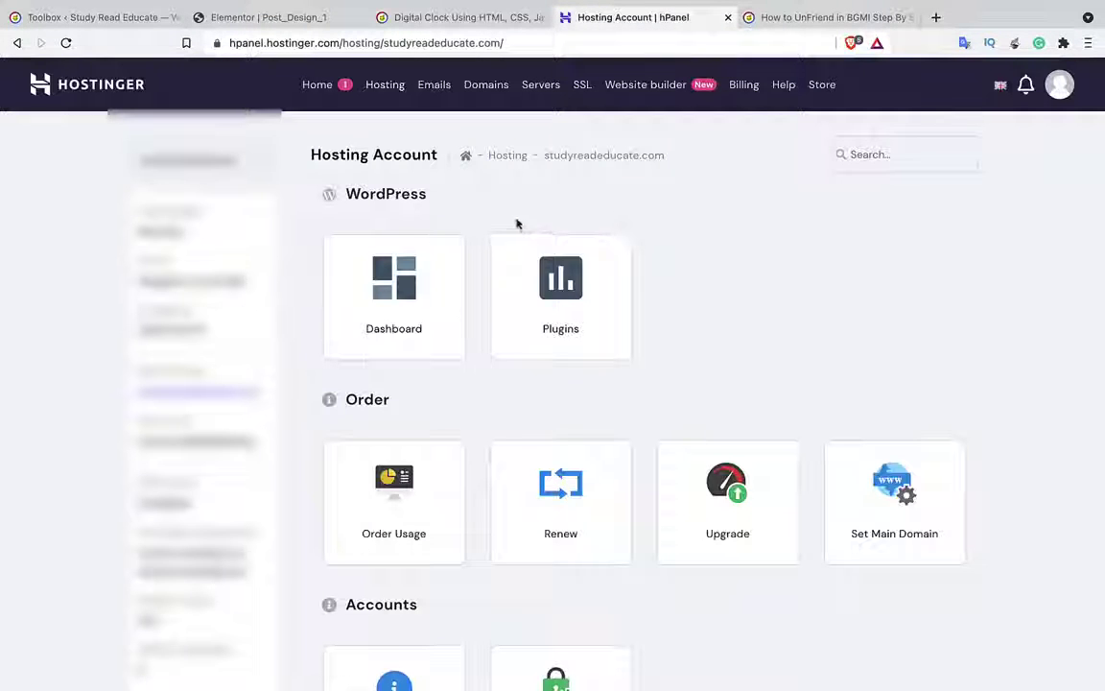
pyautogui.scroll(-8, 837, 305)
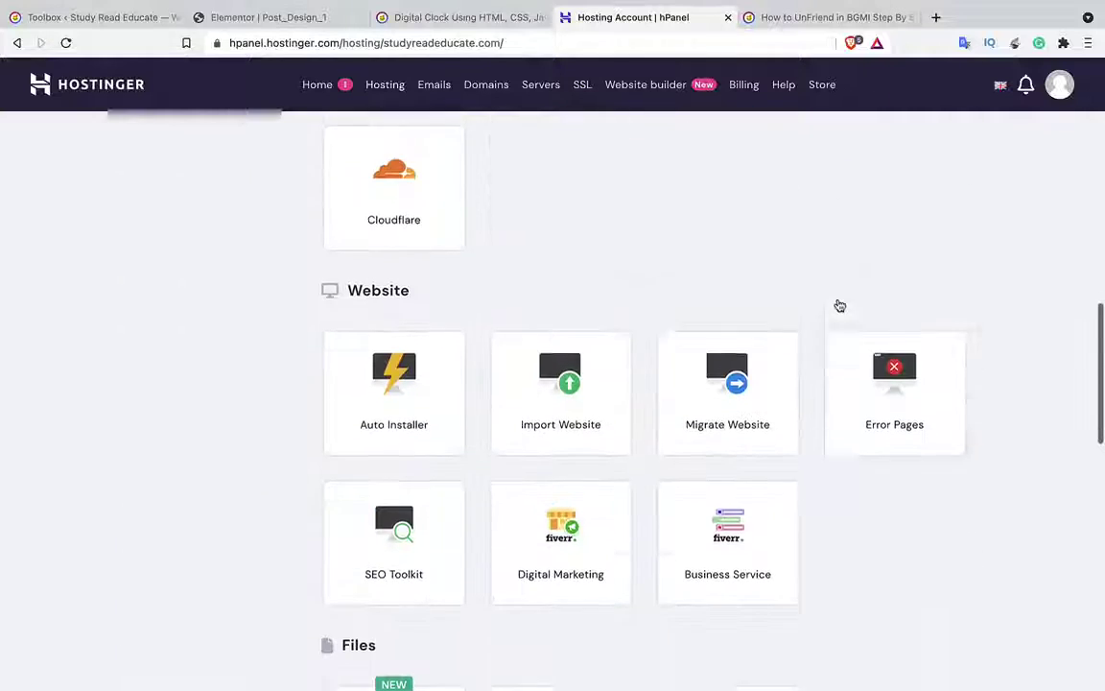
pyautogui.scroll(-6, 865, 494)
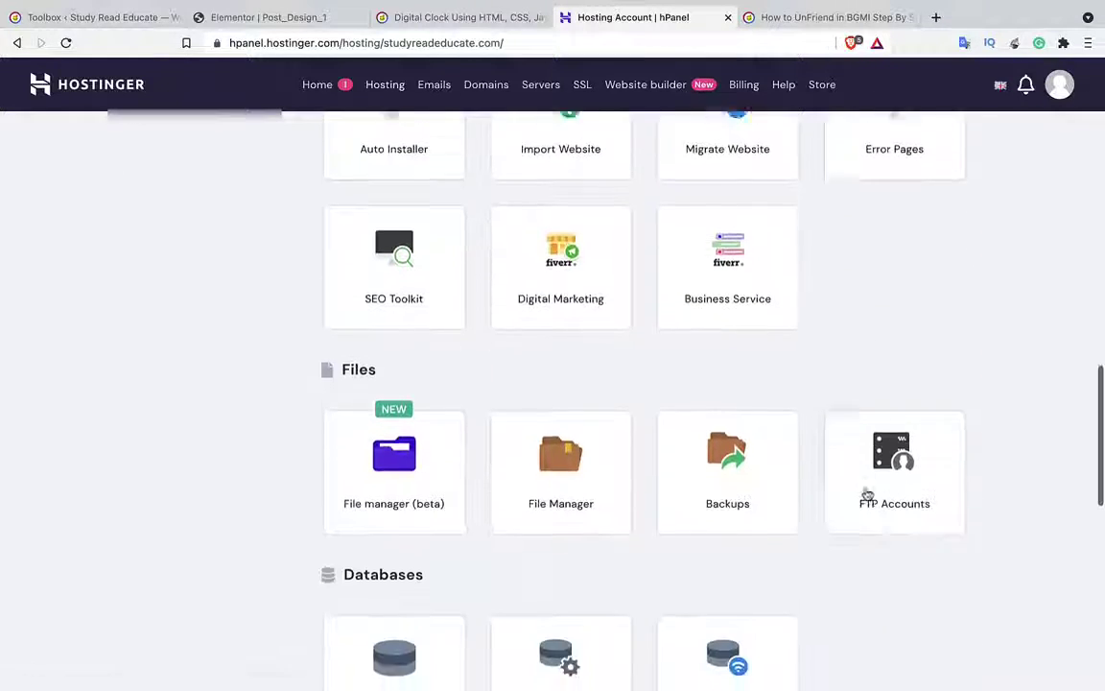
pyautogui.scroll(-5, 861, 617)
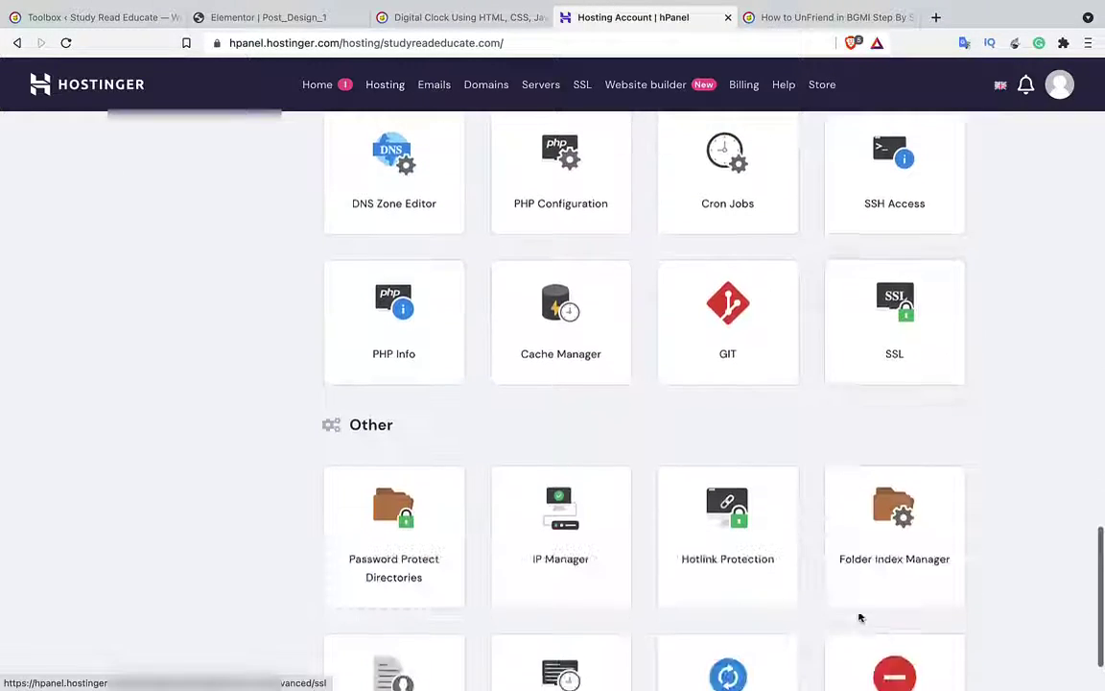
pyautogui.scroll(8, 858, 617)
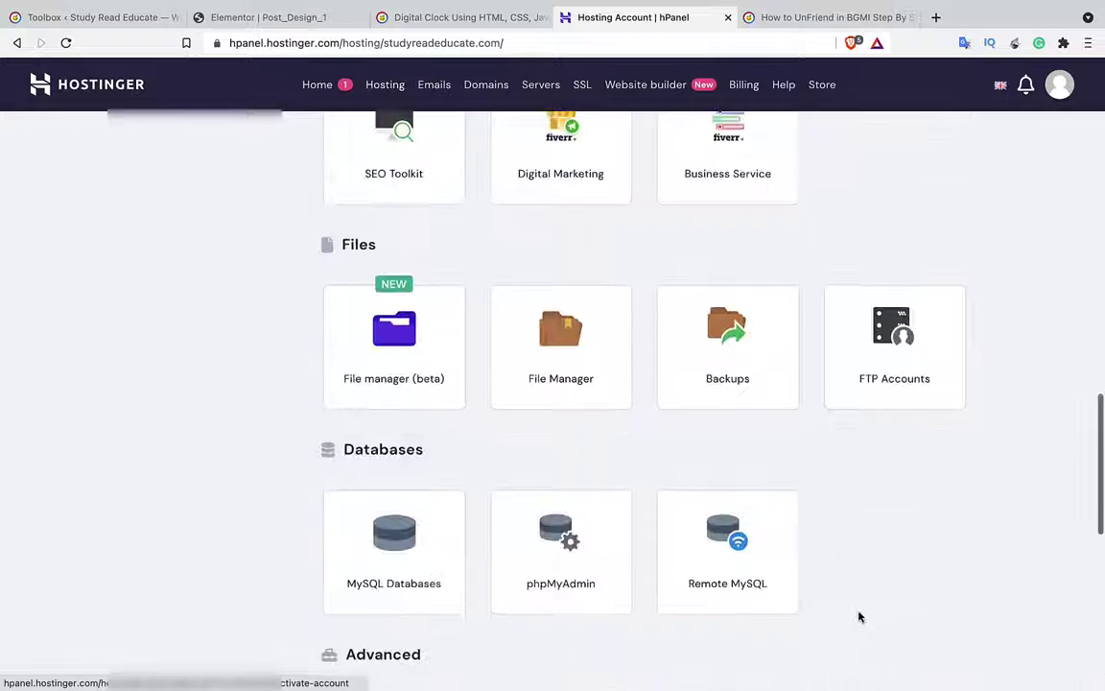
pyautogui.scroll(2, 994, 503)
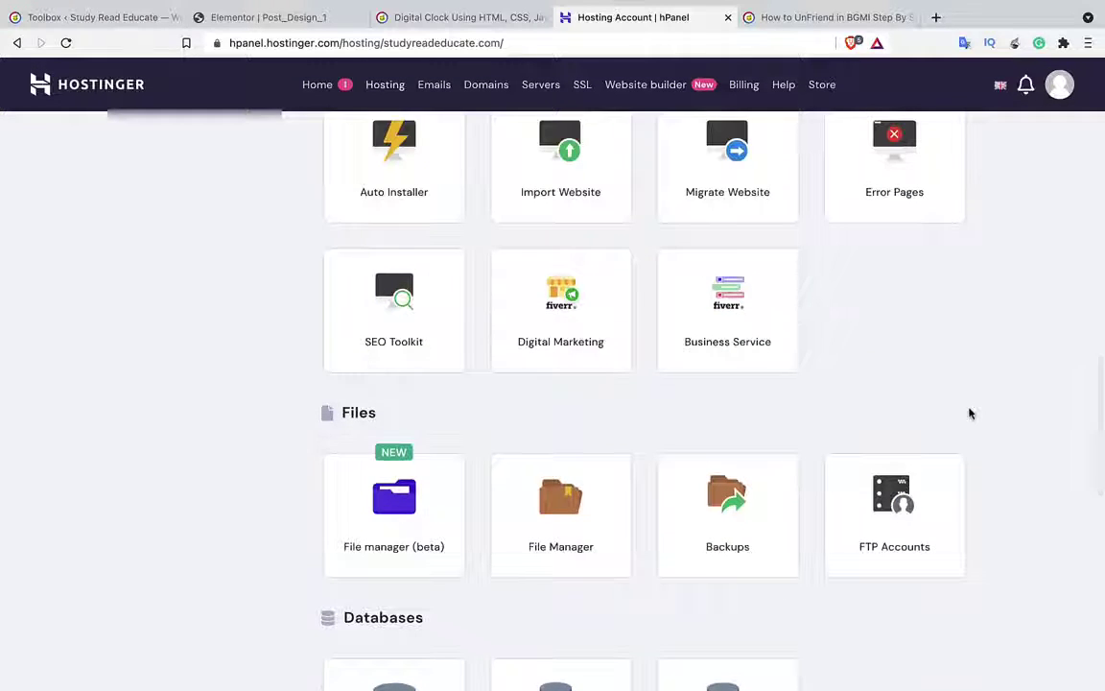
pyautogui.scroll(4, 969, 412)
pyautogui.scroll(4, 734, 475)
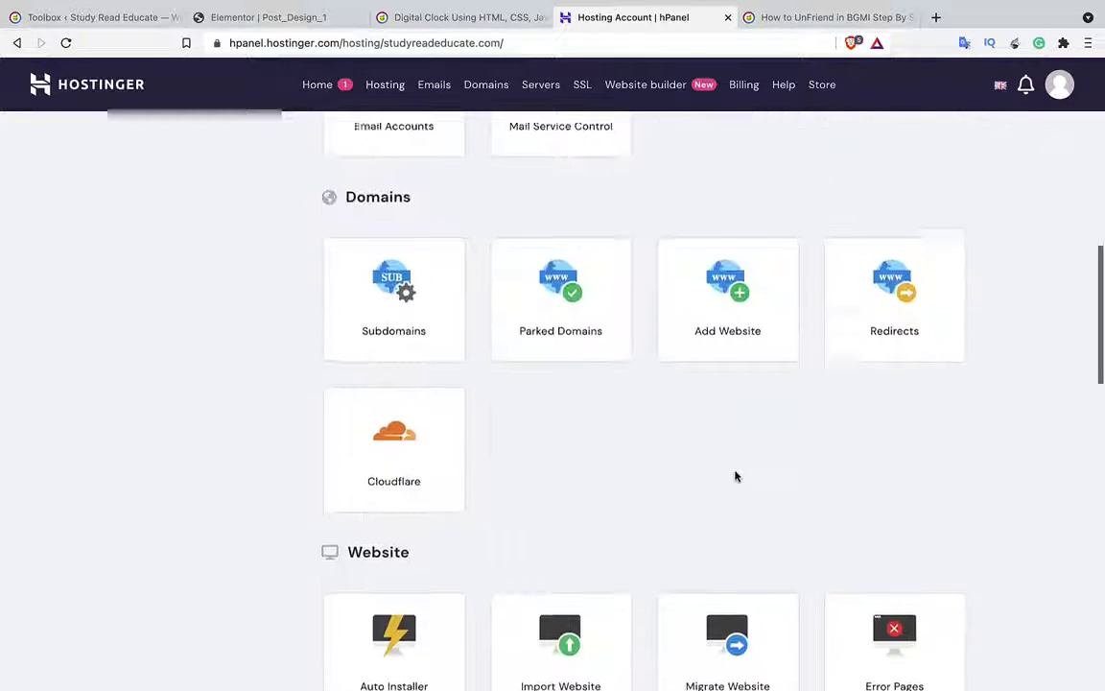
pyautogui.scroll(2, 806, 354)
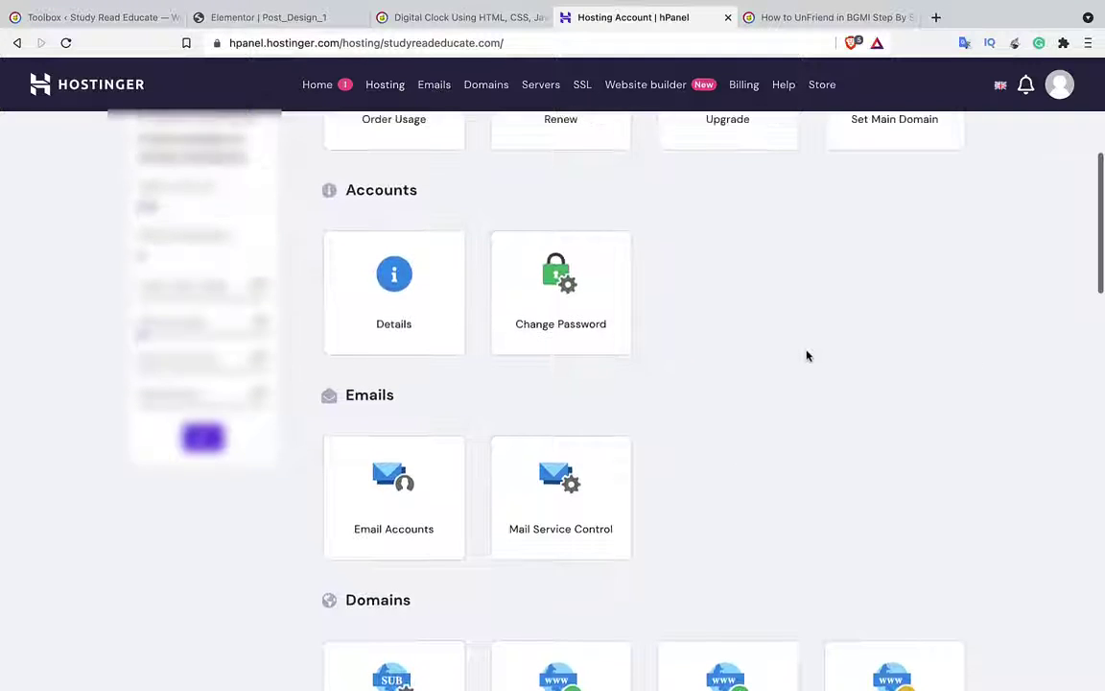
pyautogui.scroll(-5, 804, 353)
pyautogui.scroll(7, 806, 356)
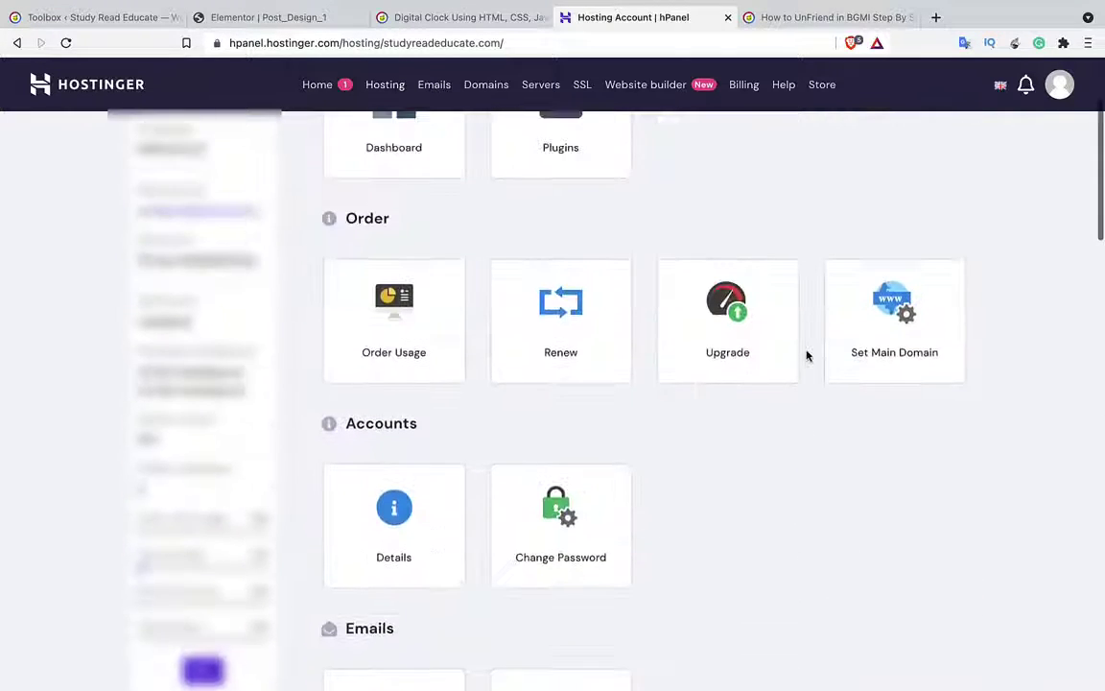
pyautogui.scroll(-10, 806, 356)
pyautogui.scroll(-7, 805, 356)
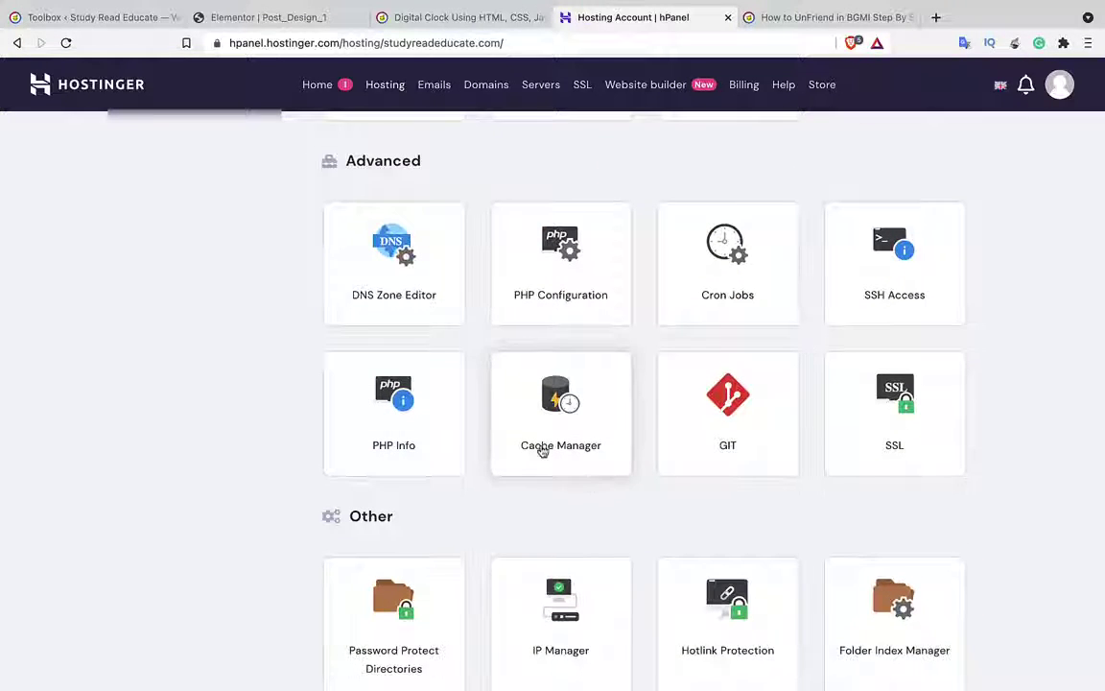
# Step: Check Cache Manager for studyreadeducate.com, then open its Cloudflare page showing activation pending setup
pyautogui.click(581, 388)
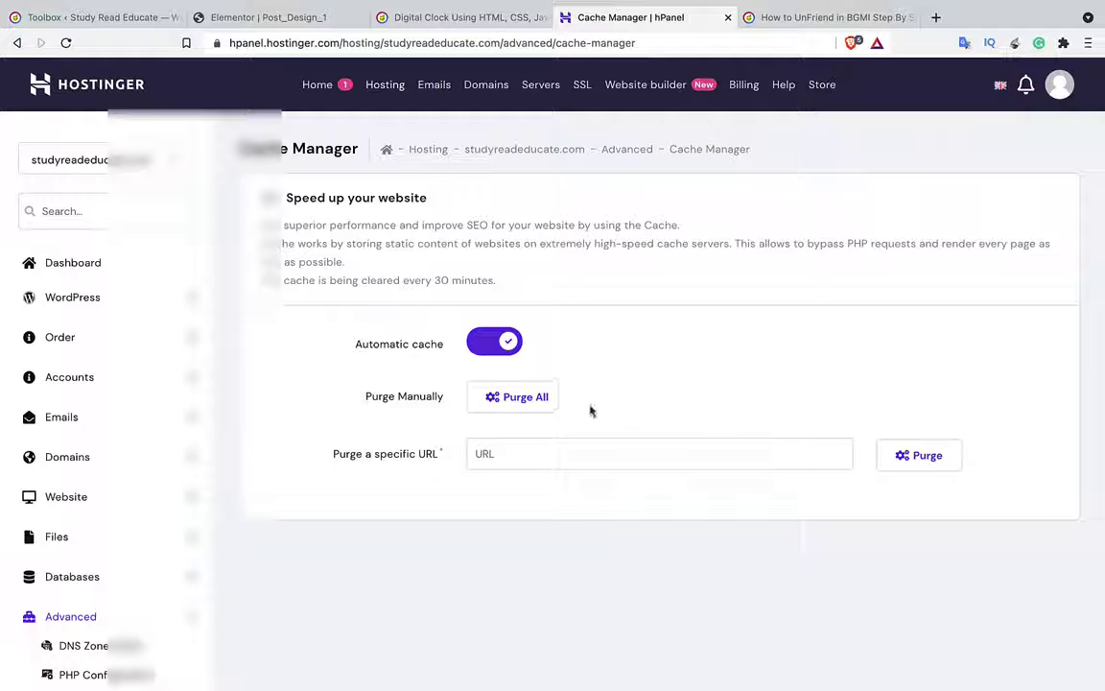
pyautogui.hotkey('alt', 'Left')
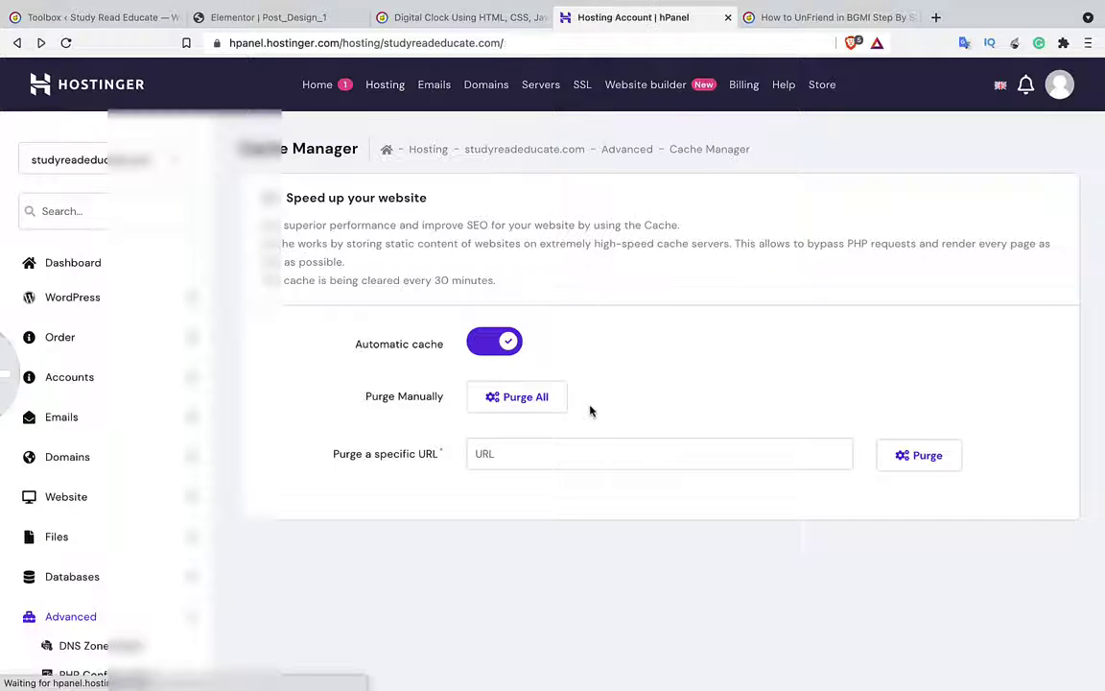
pyautogui.scroll(10, 592, 413)
pyautogui.scroll(-3, 592, 412)
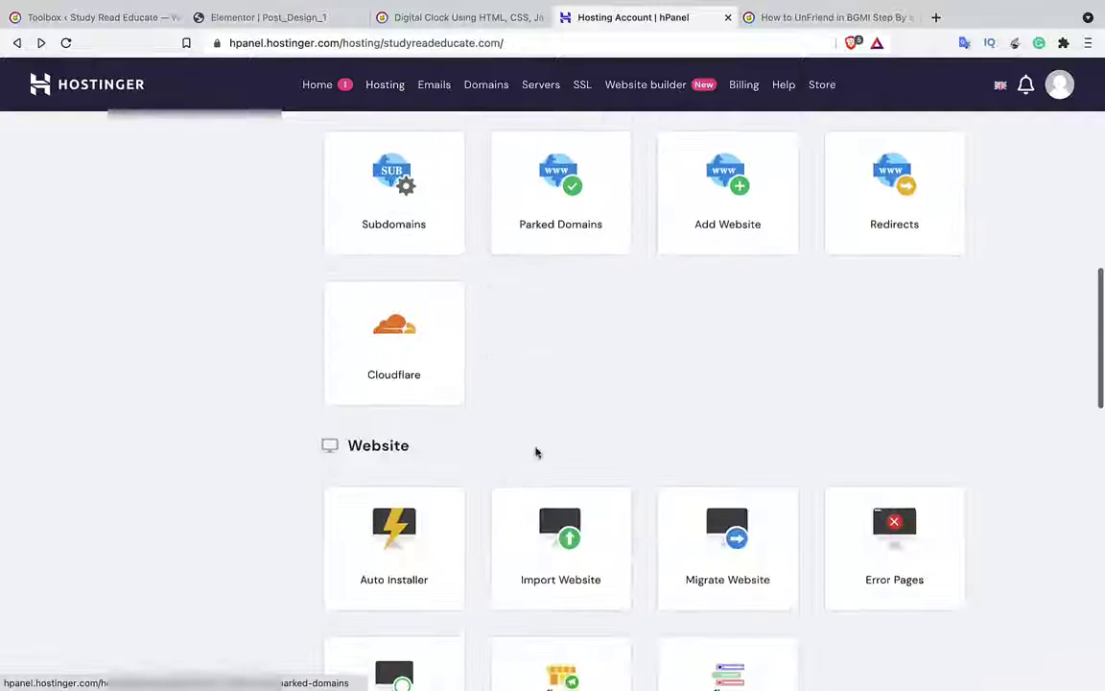
pyautogui.click(382, 308)
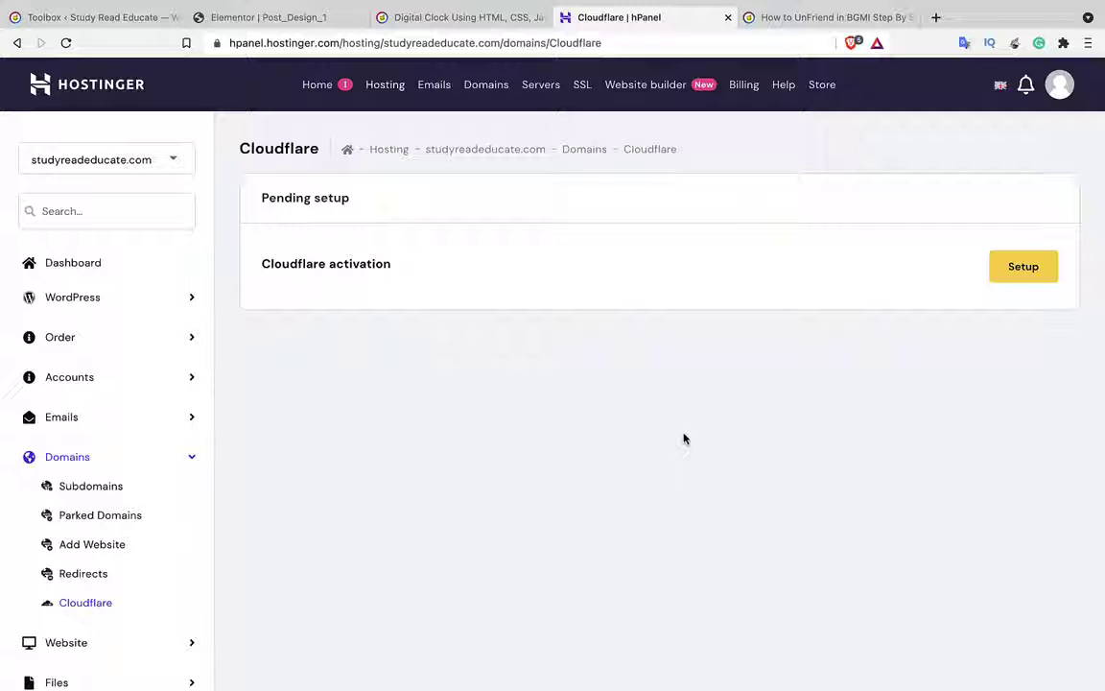
pyautogui.click(462, 23)
pyautogui.hotkey('ctrl', 'Left')
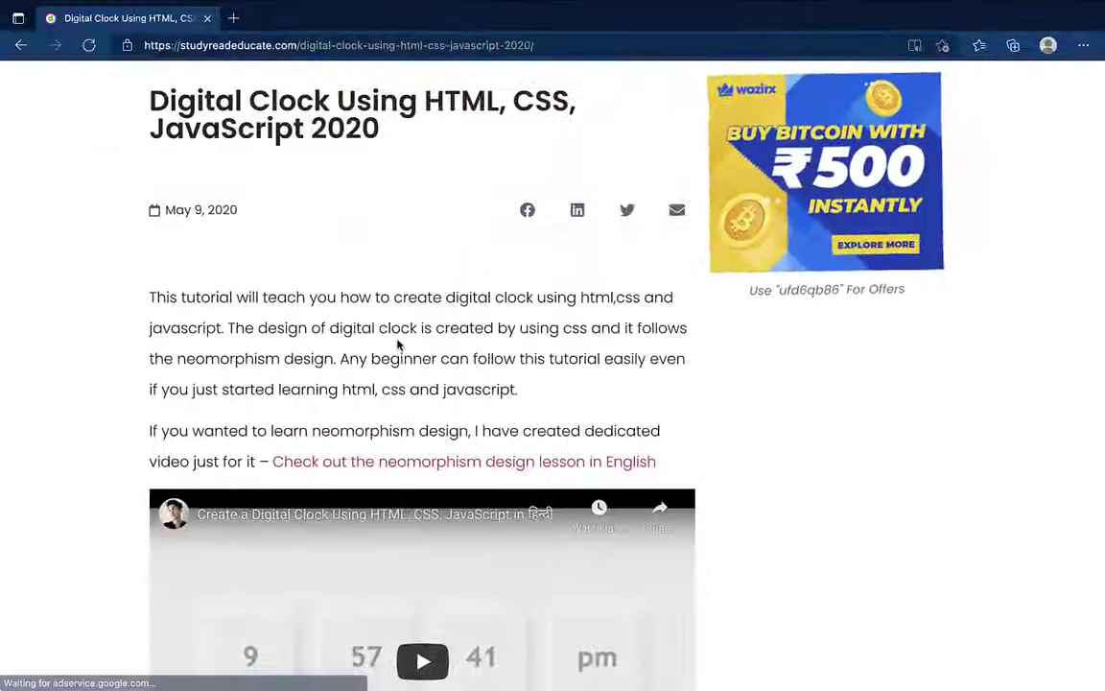
pyautogui.scroll(-15, 397, 345)
pyautogui.scroll(15, 397, 339)
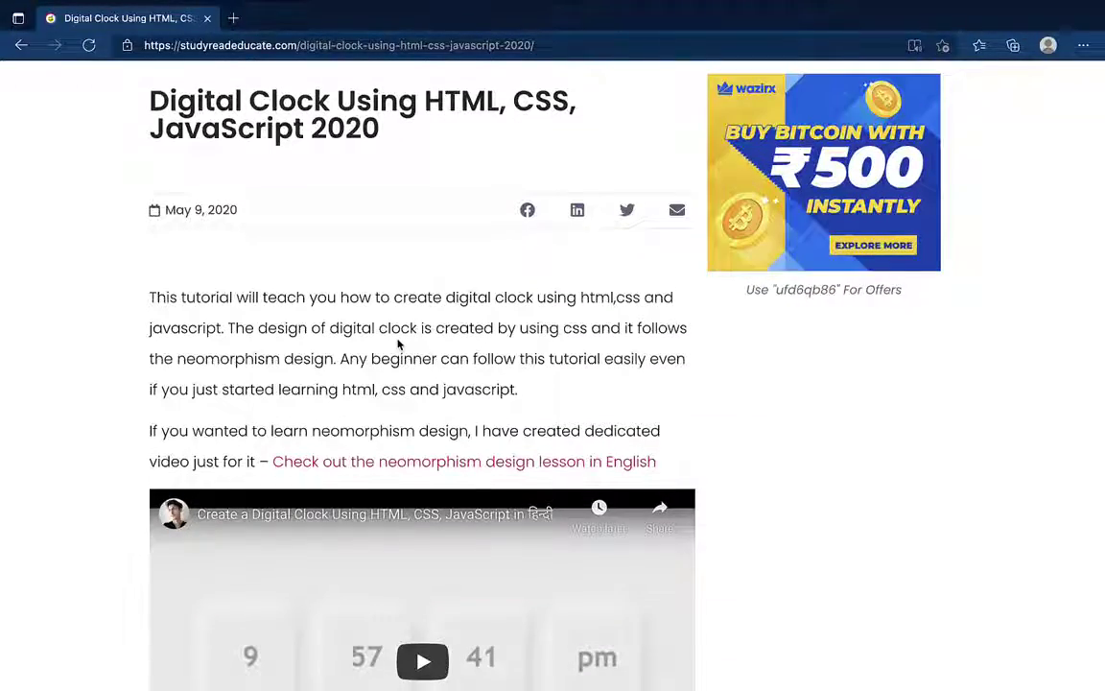
pyautogui.scroll(-15, 398, 343)
pyautogui.scroll(15, 398, 344)
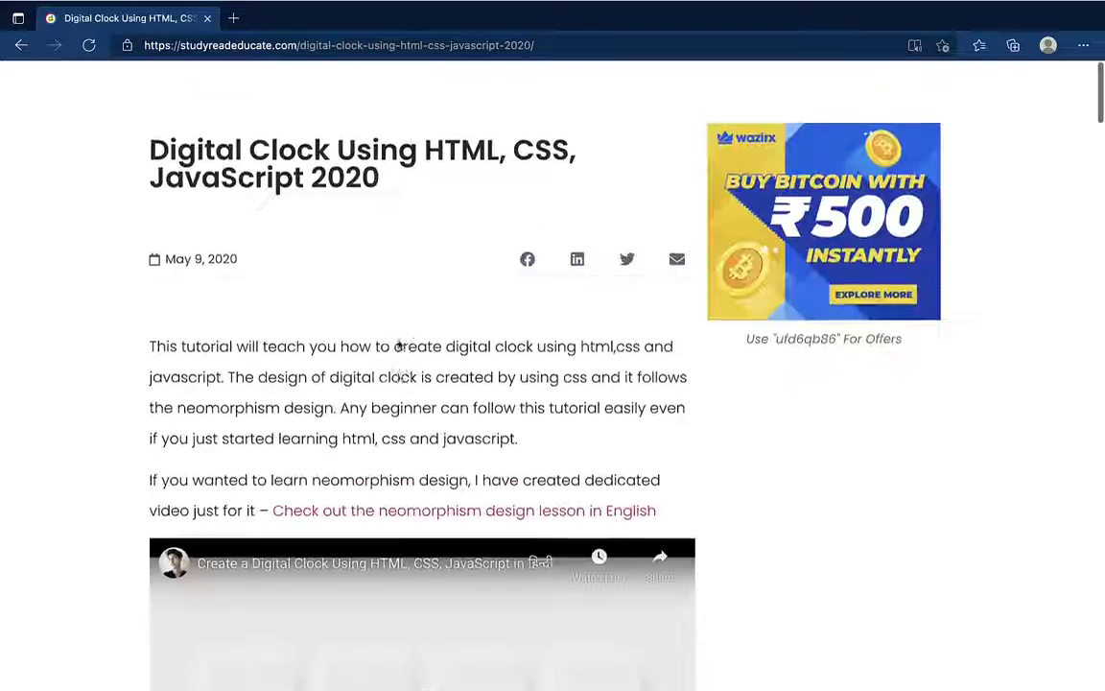
pyautogui.hotkey('ctrl', 'Right')
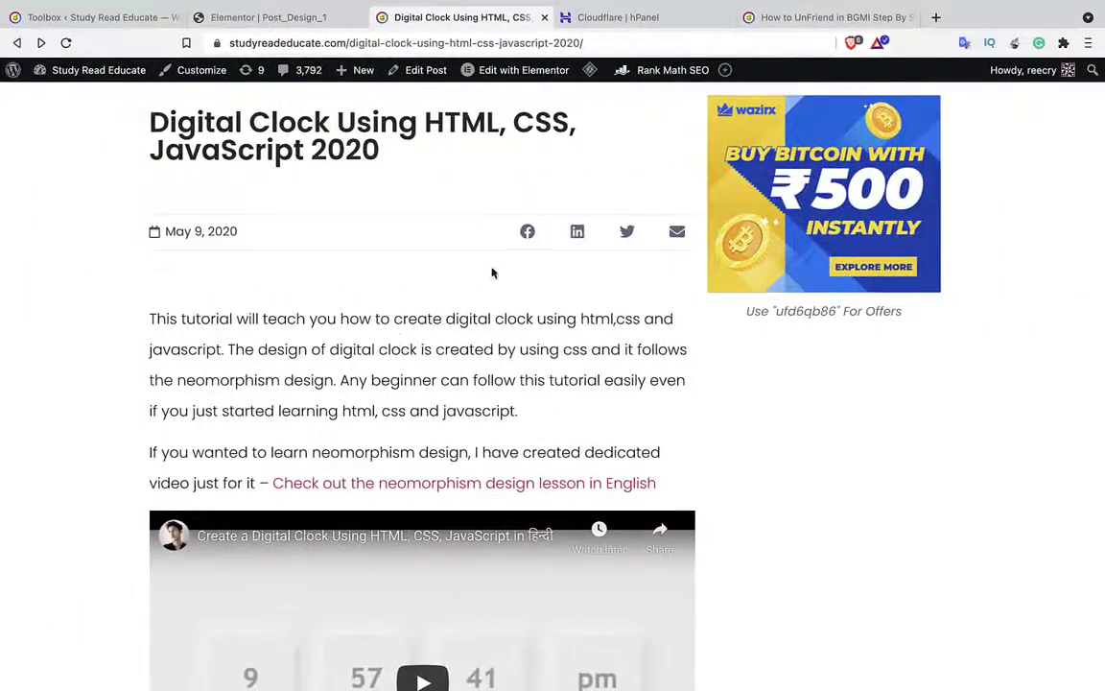
pyautogui.click(614, 18)
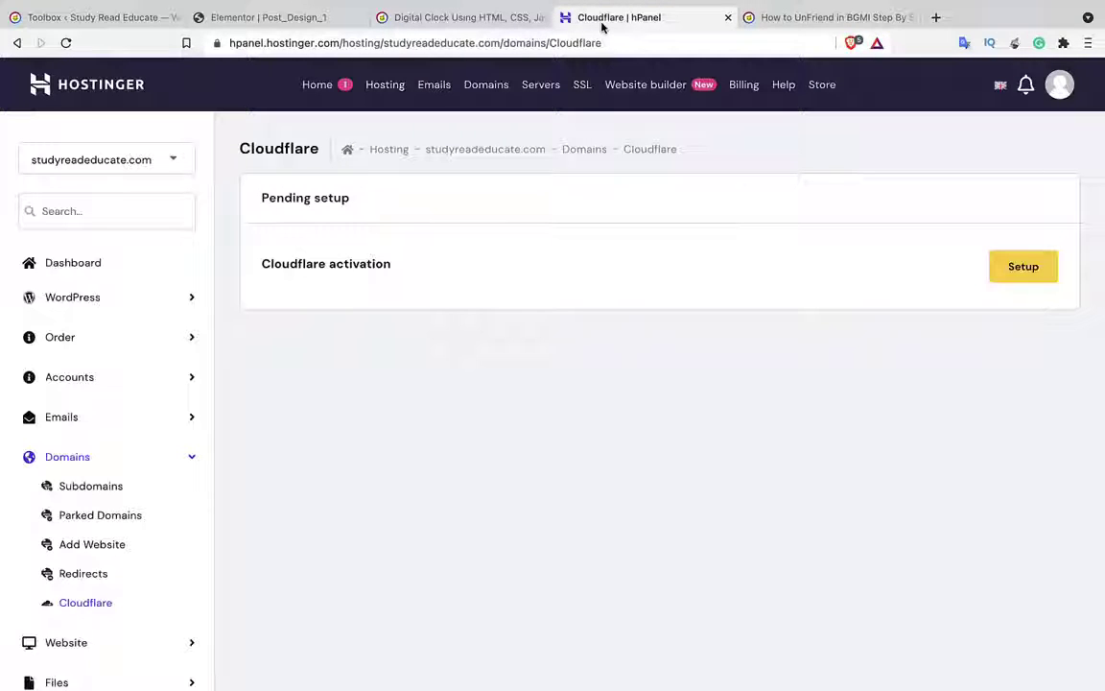